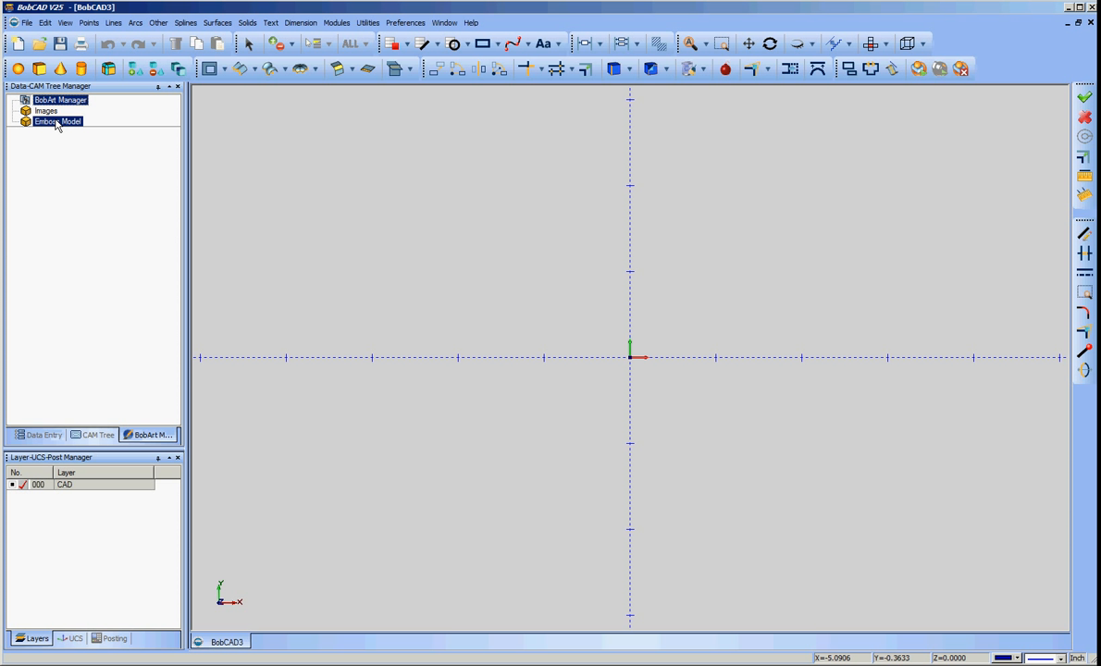
Create the emboss model stock with a 4.0 by 4.0 model size and the origin at 0,0,0
right_click(56, 123)
left_click(135, 140)
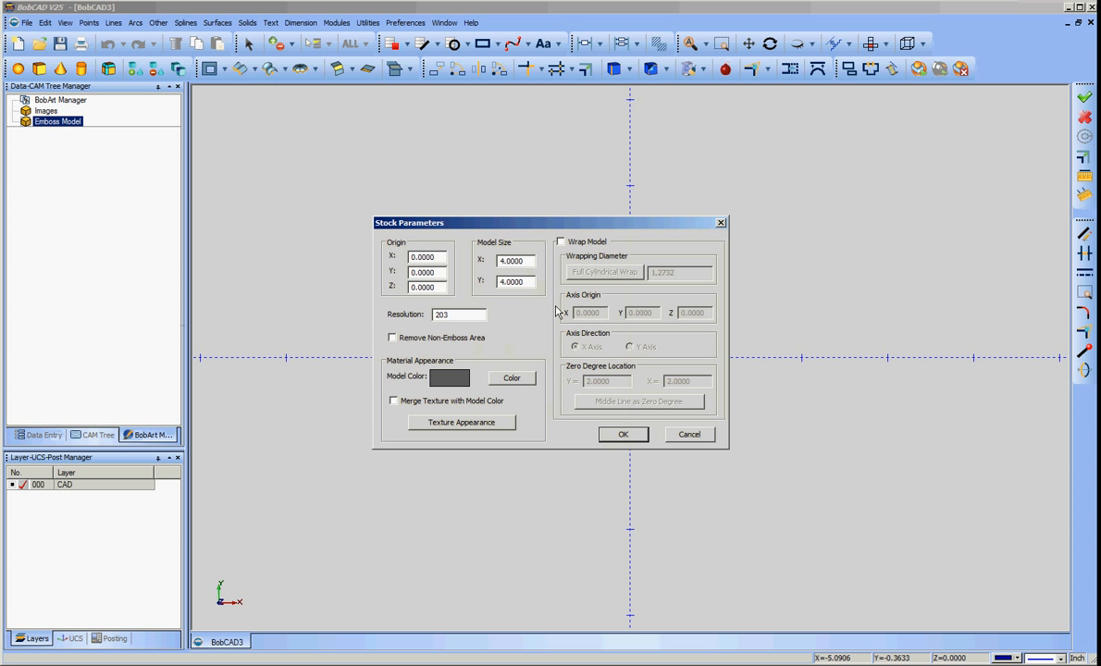
left_click(625, 435)
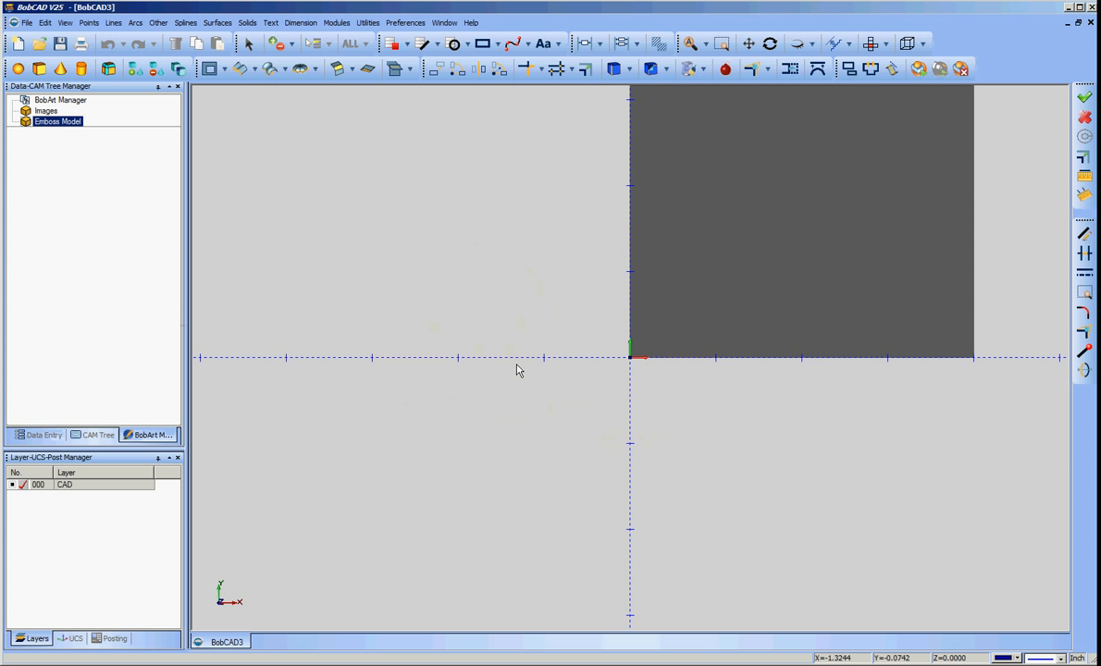
middle_click_drag(754, 269, 581, 425)
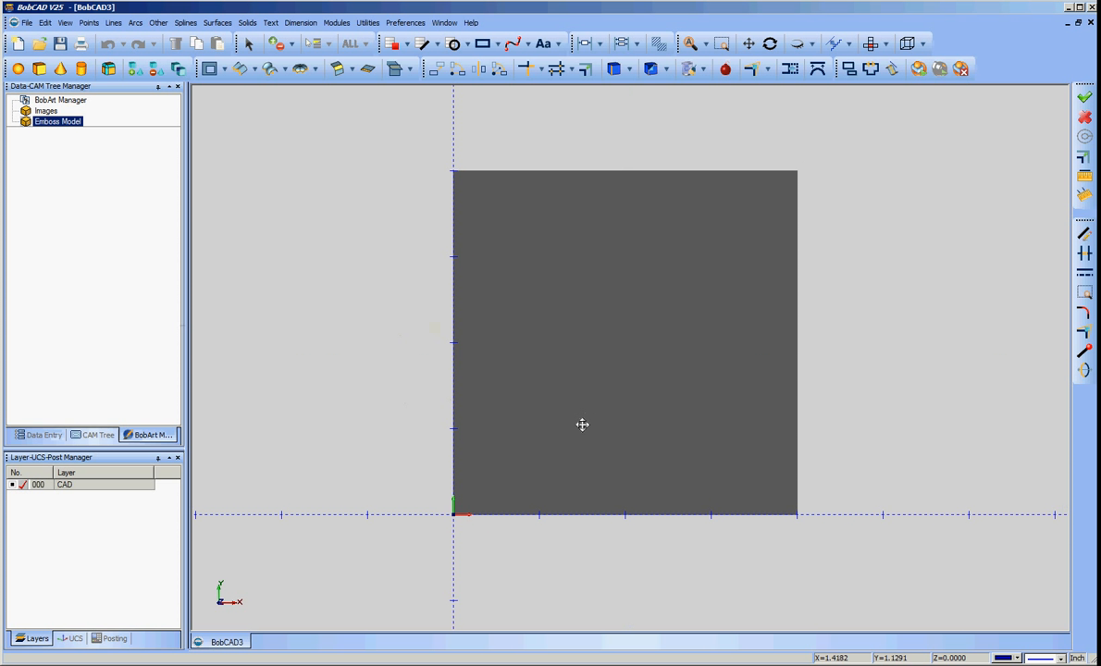
Start an emboss from image on the emboss model, using the Tiger_Face_Wallpaper picture
right_click(57, 123)
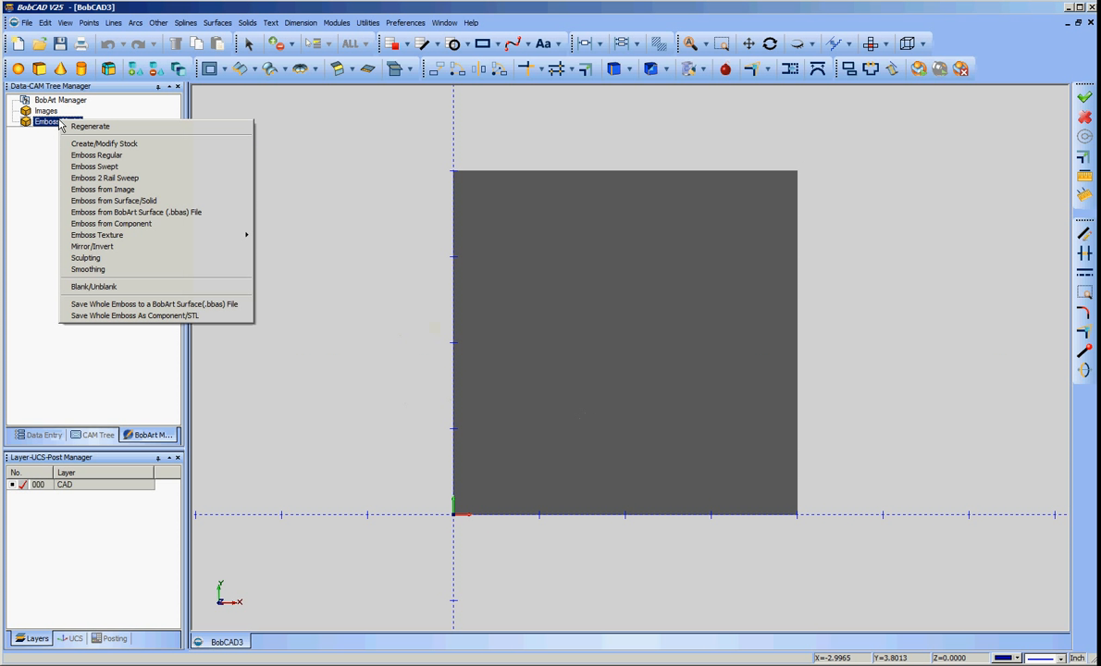
left_click(108, 191)
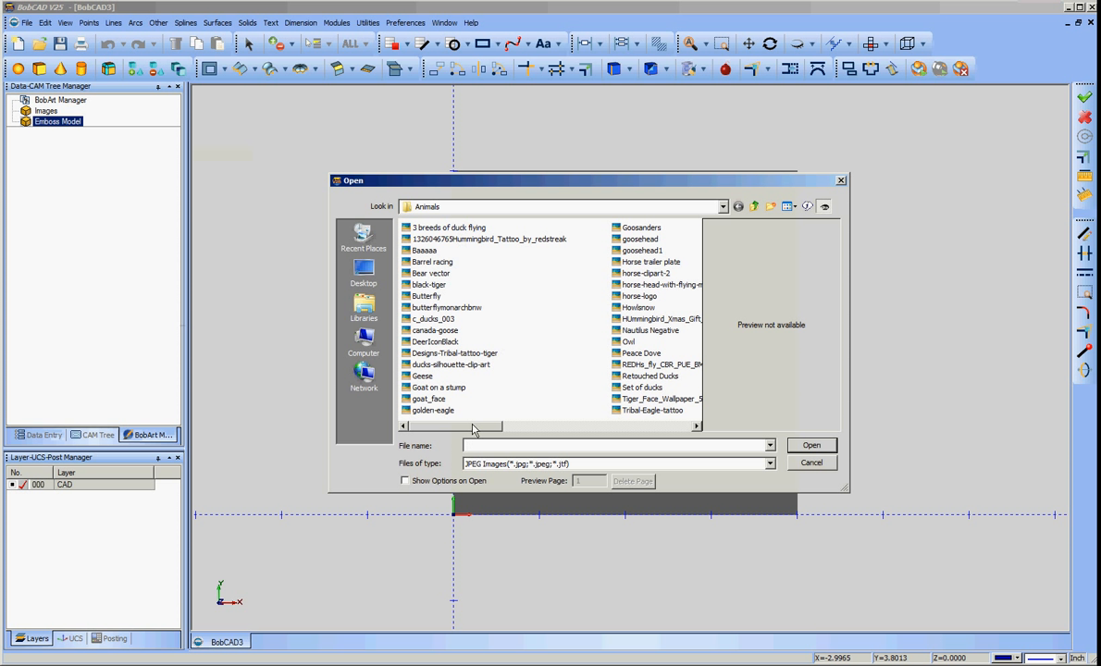
double_click(648, 400)
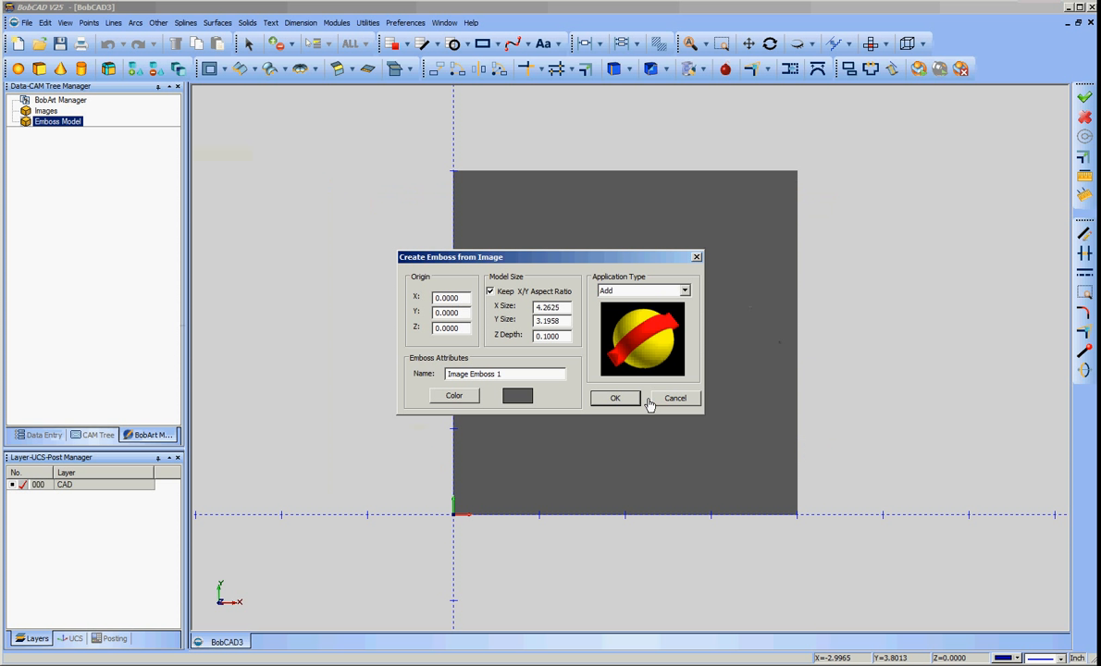
Create the image emboss with X size 4, Z depth 0.125 and the Subtract application type, keeping the aspect ratio
double_click(564, 308)
type("4")
left_click_drag(547, 339, 572, 337)
key("BackSpace")
type("25")
left_click(685, 291)
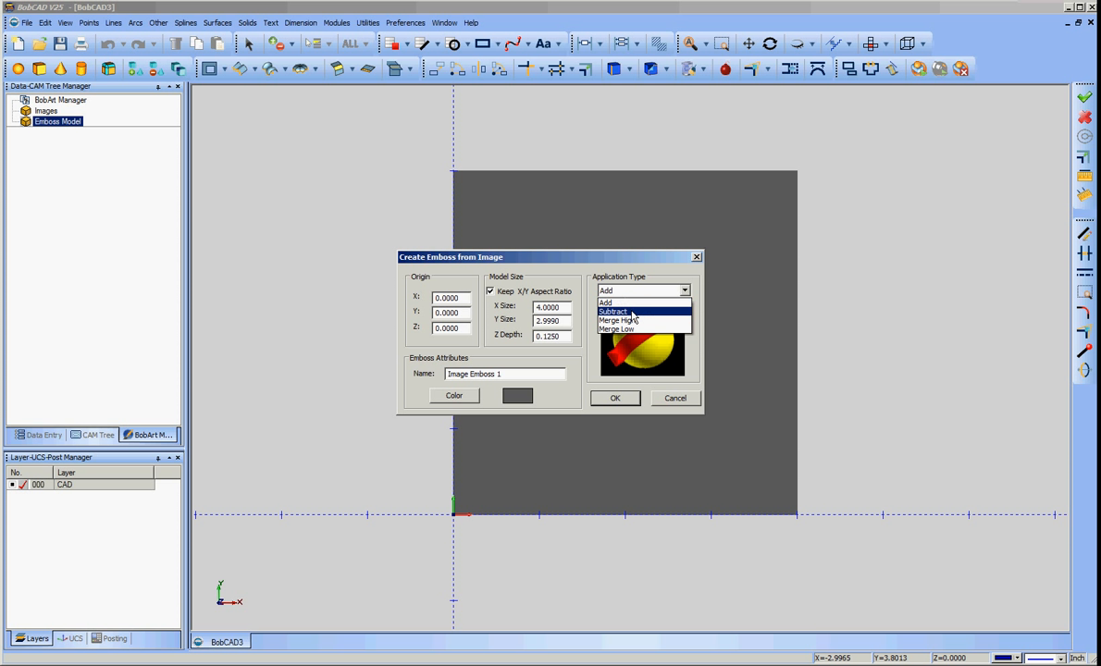
left_click(639, 311)
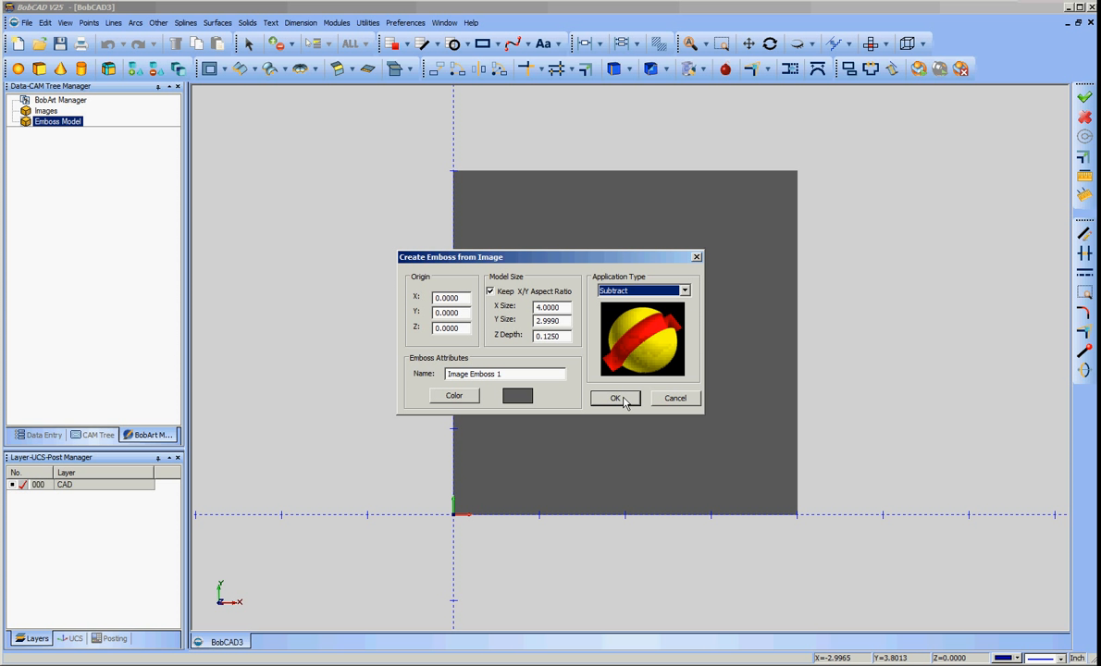
left_click(625, 400)
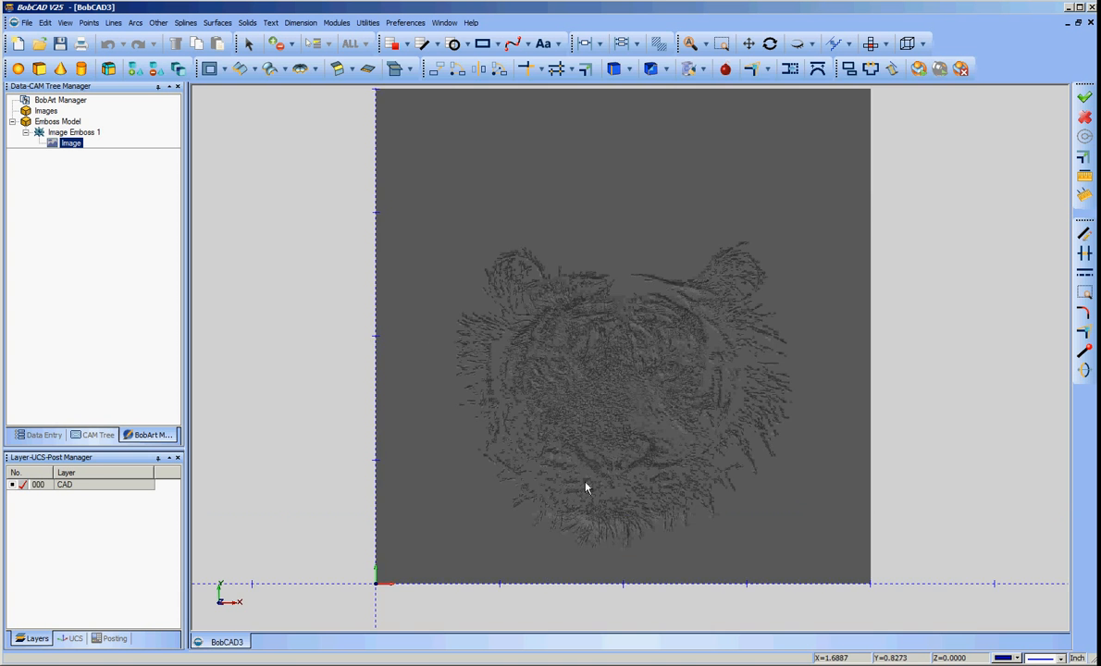
Regenerate the emboss model so it includes the subtracted tiger image
scroll(586, 488, "up", 2)
middle_click_drag(694, 424, 696, 361)
scroll(694, 361, "up", 3)
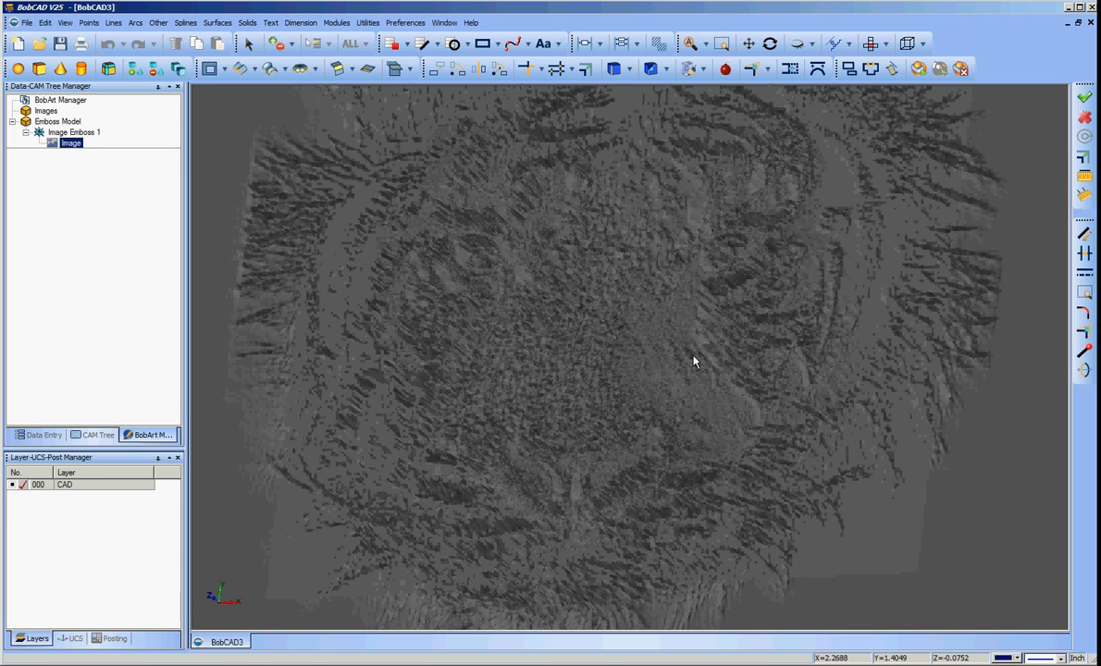
scroll(694, 361, "up", 2)
scroll(722, 416, "down", 2)
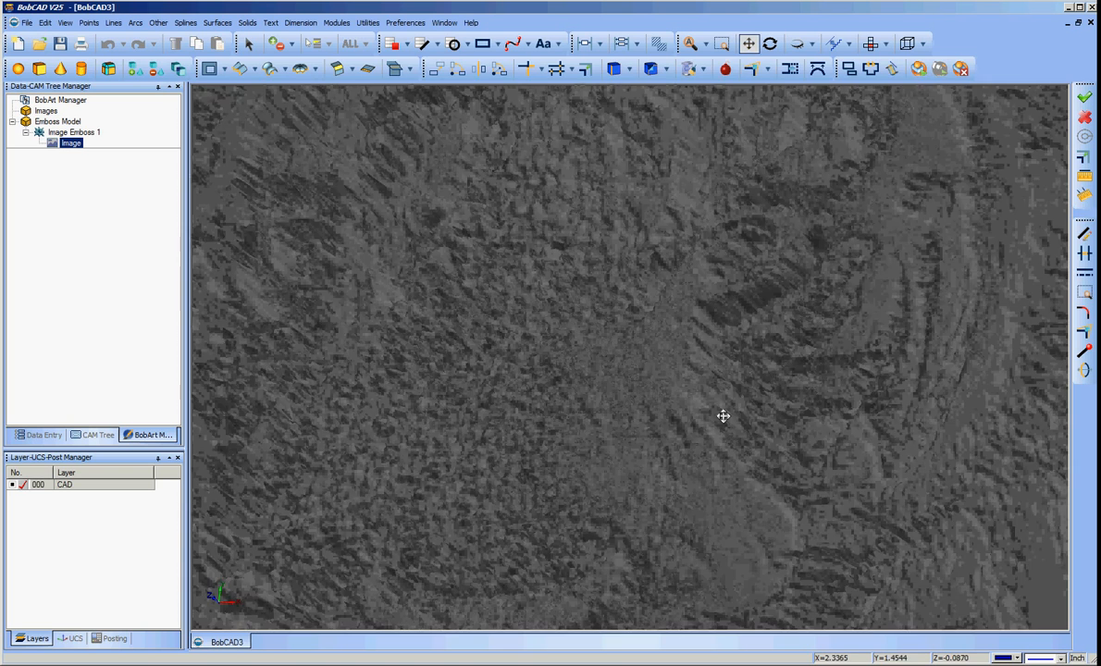
scroll(667, 468, "up", 3)
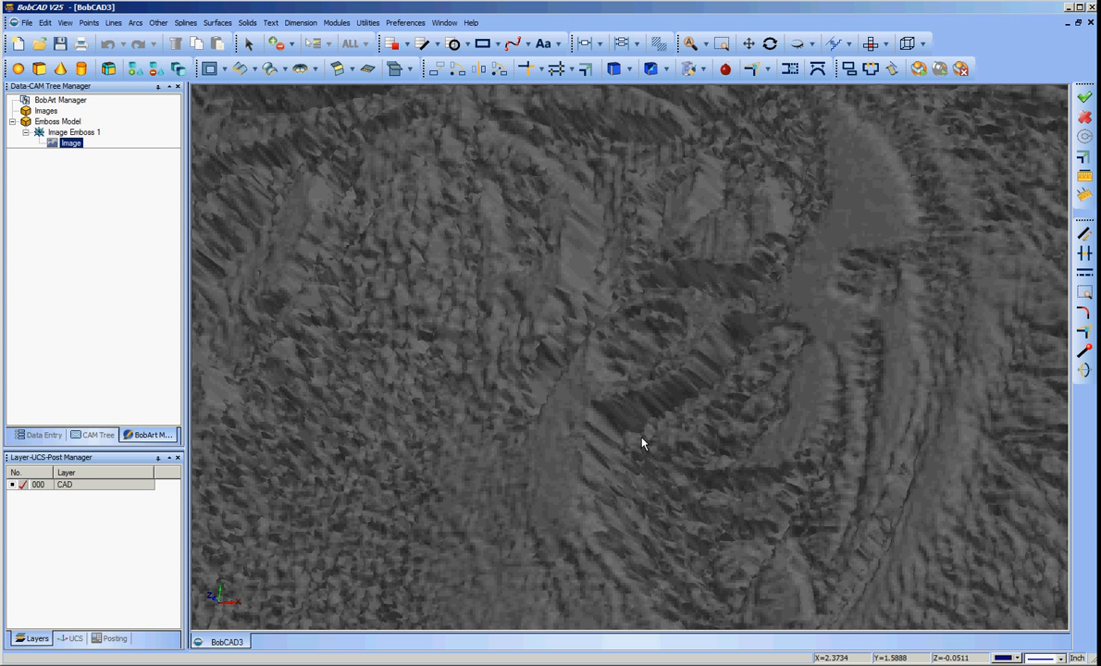
left_click(58, 121)
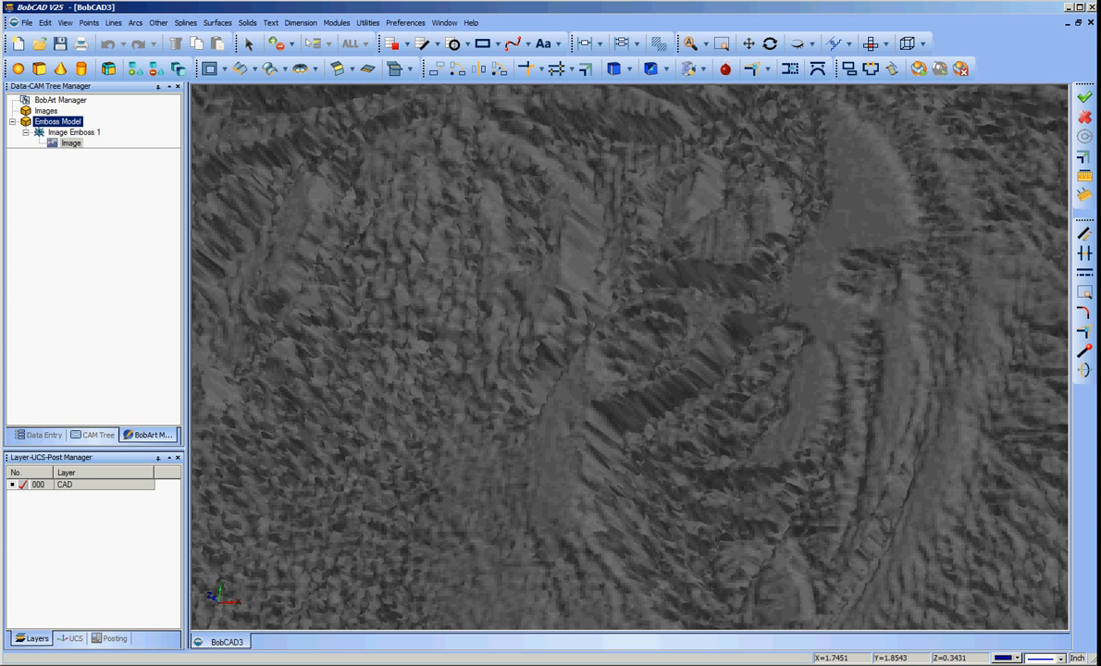
right_click(58, 121)
left_click(121, 127)
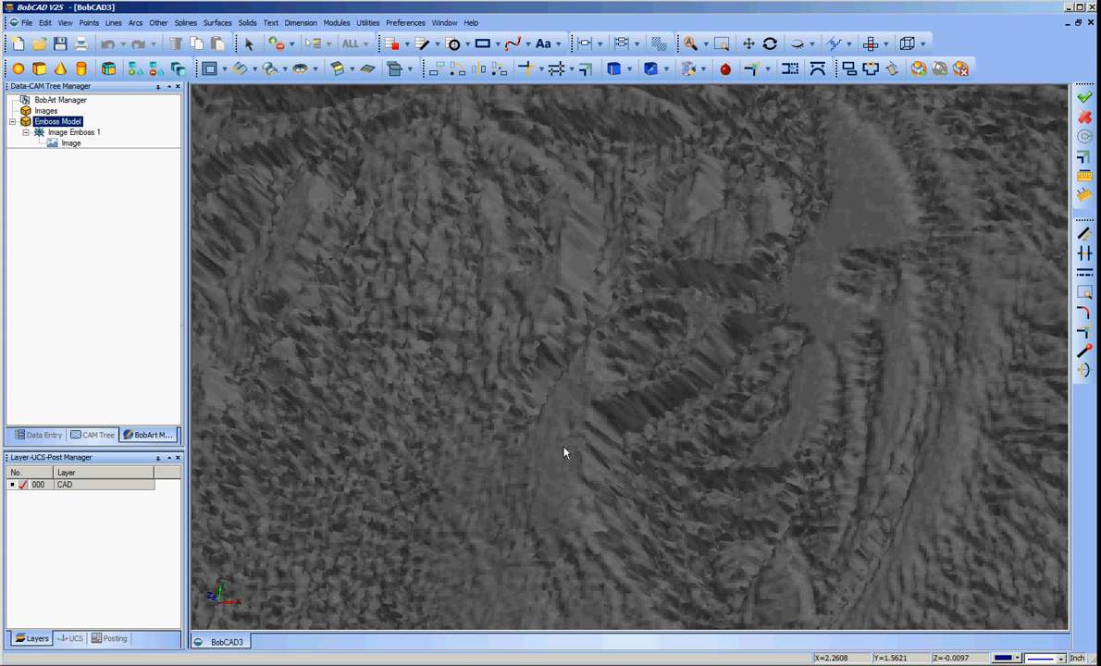
Add a whole-model smoothing operation to the emboss model with a smoothing window size of 0.035
scroll(716, 472, "down", 3)
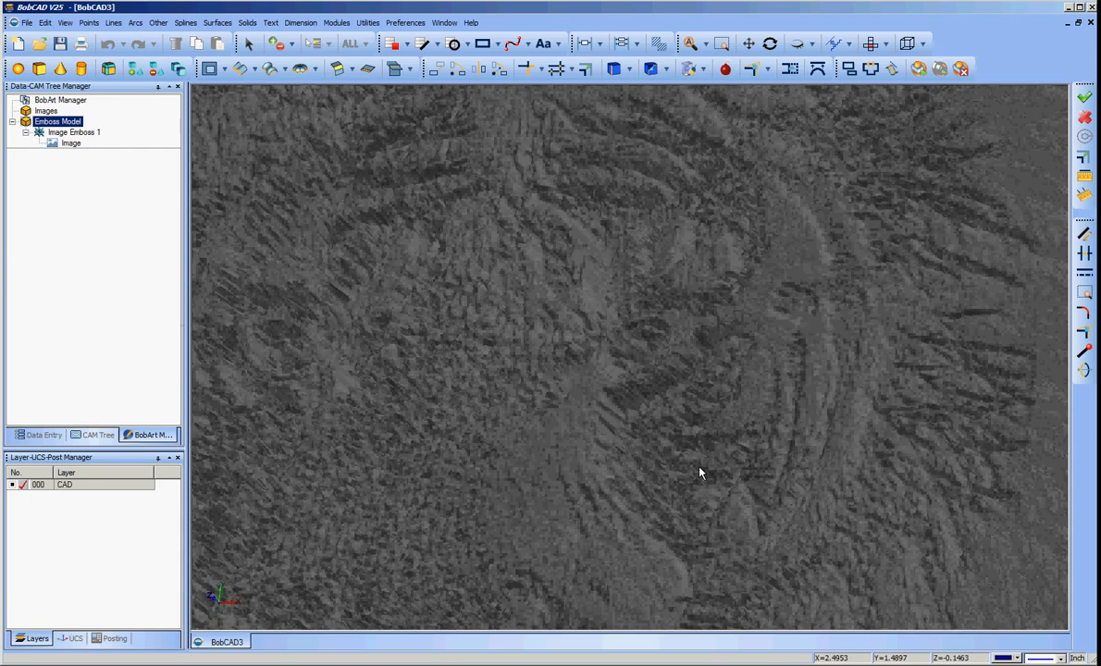
scroll(700, 474, "up", 3)
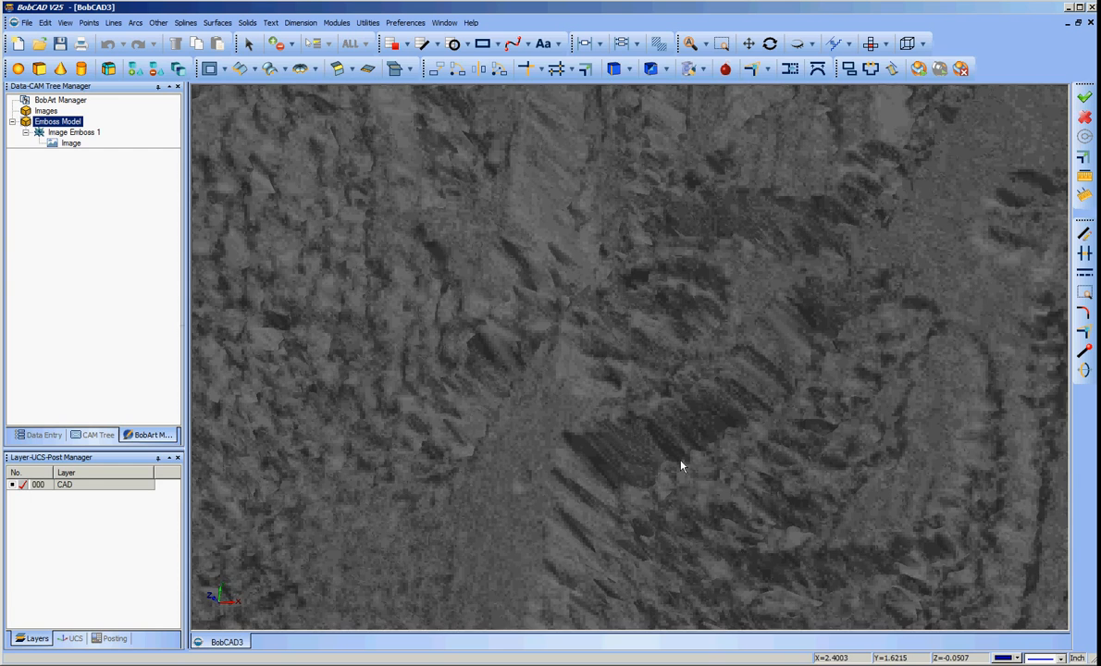
middle_click_drag(681, 460, 747, 483)
scroll(739, 480, "down", 5)
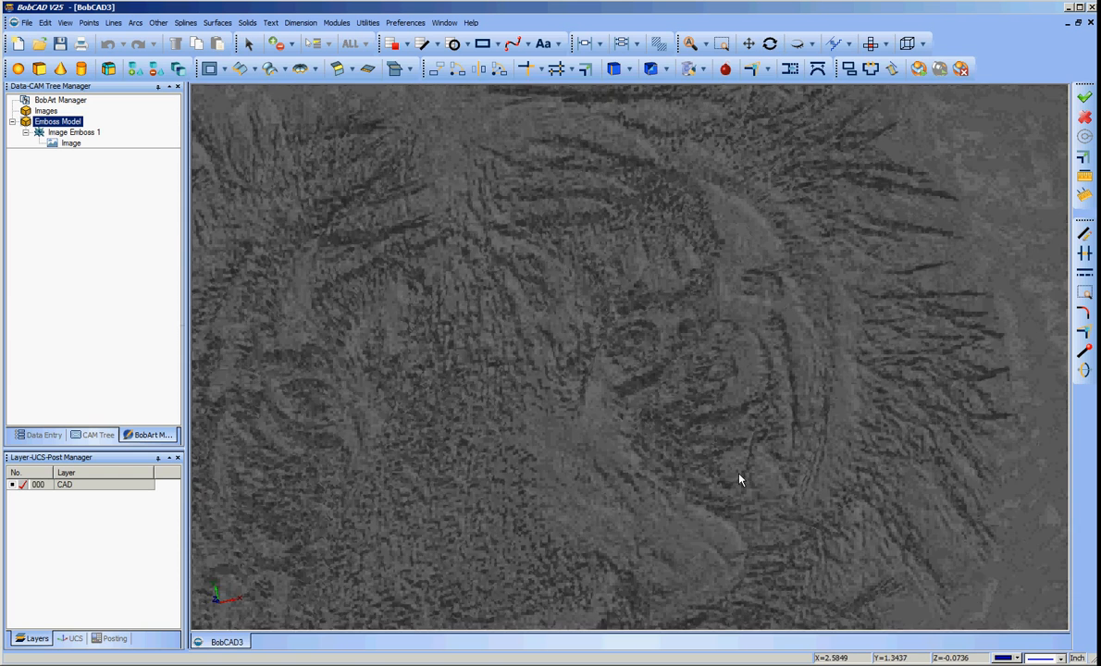
middle_click_drag(738, 481, 723, 505)
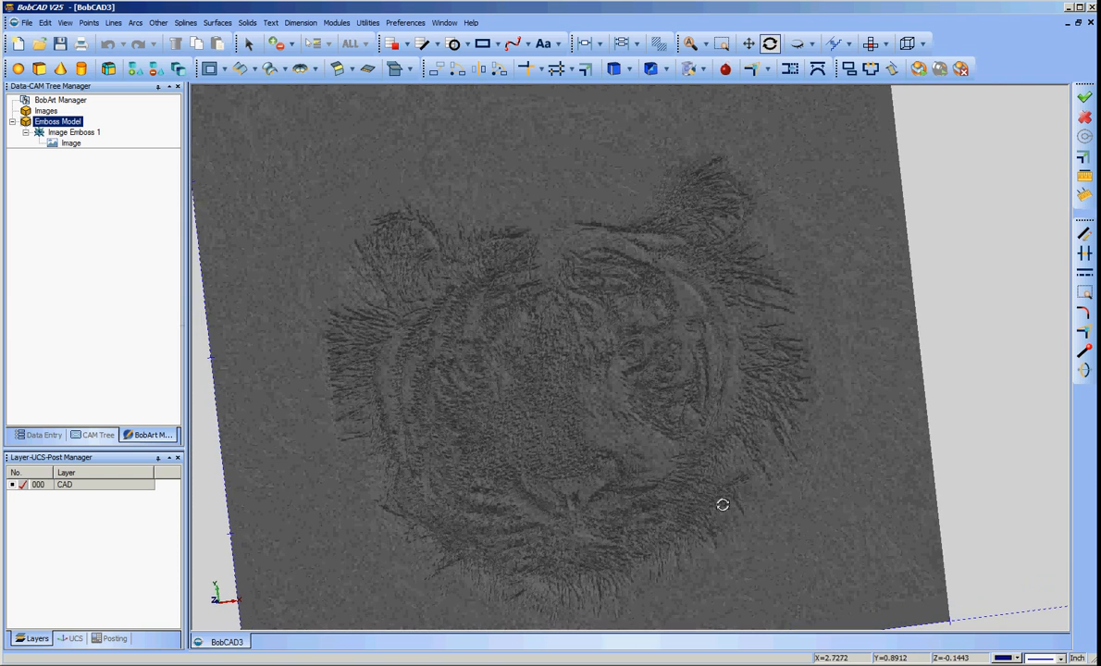
left_click(89, 133)
left_click(73, 122)
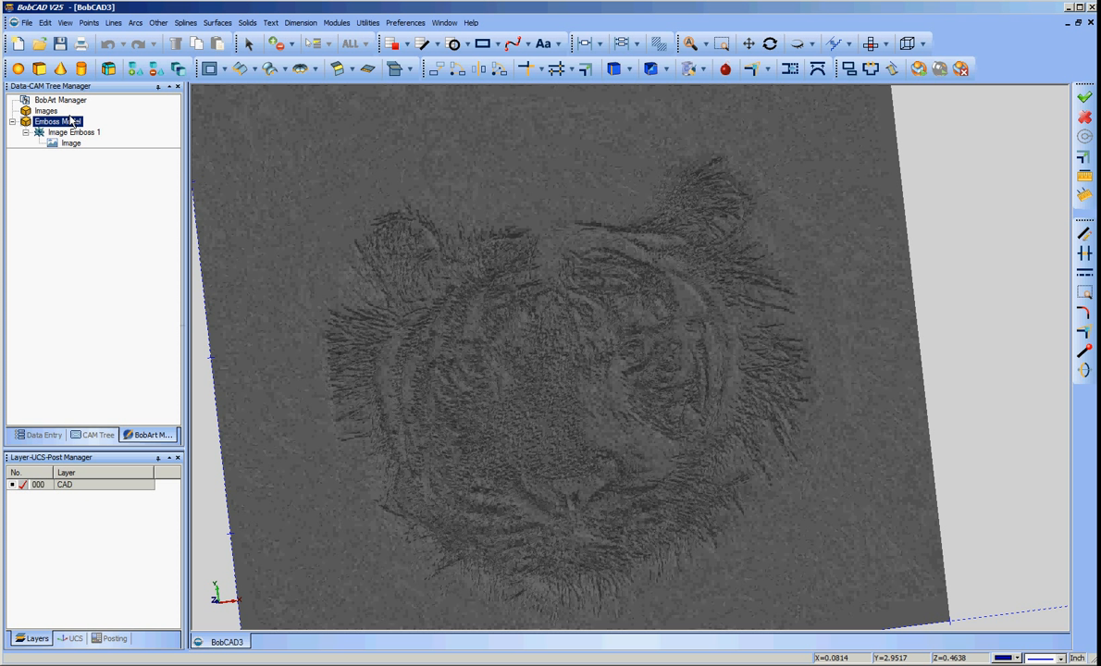
right_click(71, 123)
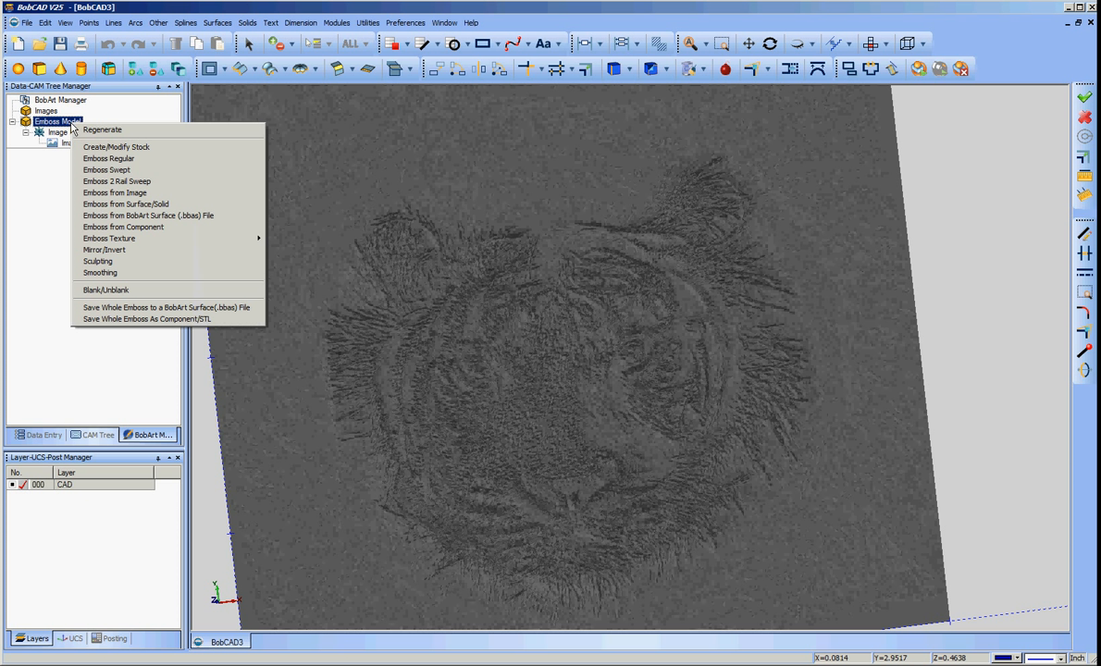
left_click(104, 273)
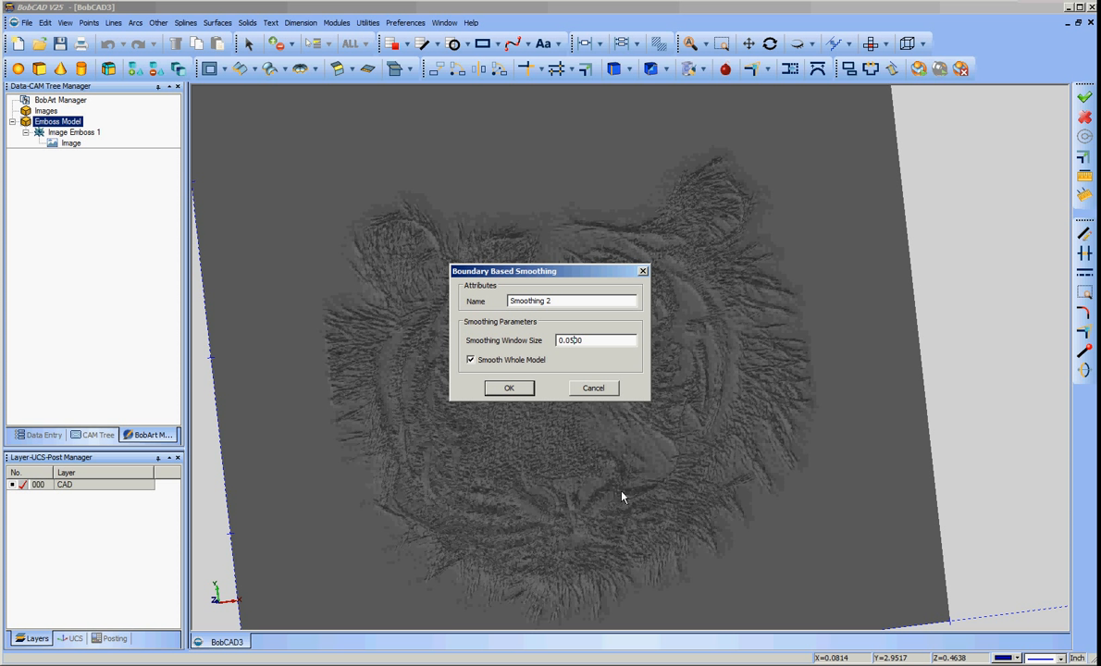
key("BackSpace")
type("34")
key("BackSpace")
type("5")
left_click(507, 391)
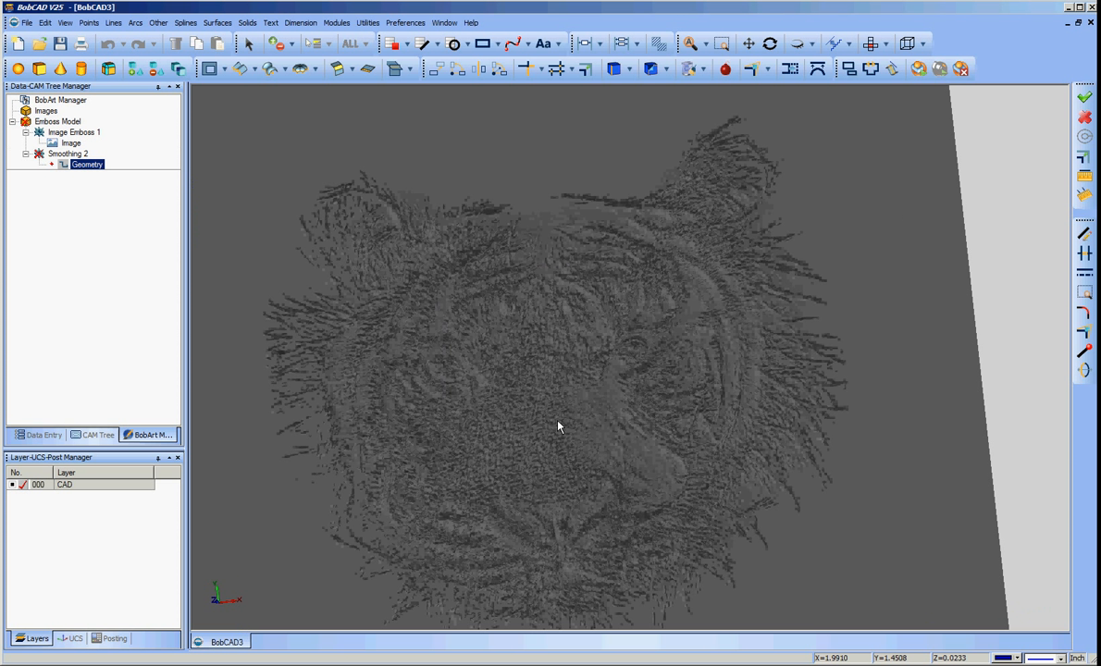
Regenerate the emboss model to apply the new smoothing operation
left_click(67, 153)
left_click(65, 132)
left_click(59, 122)
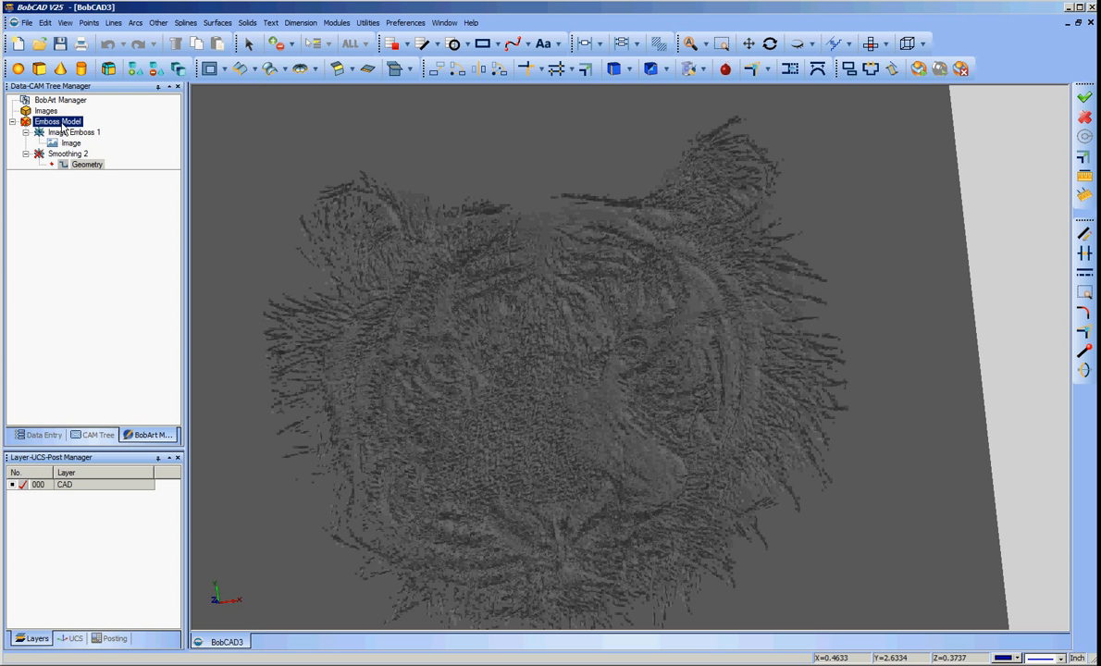
right_click(63, 122)
left_click(96, 128)
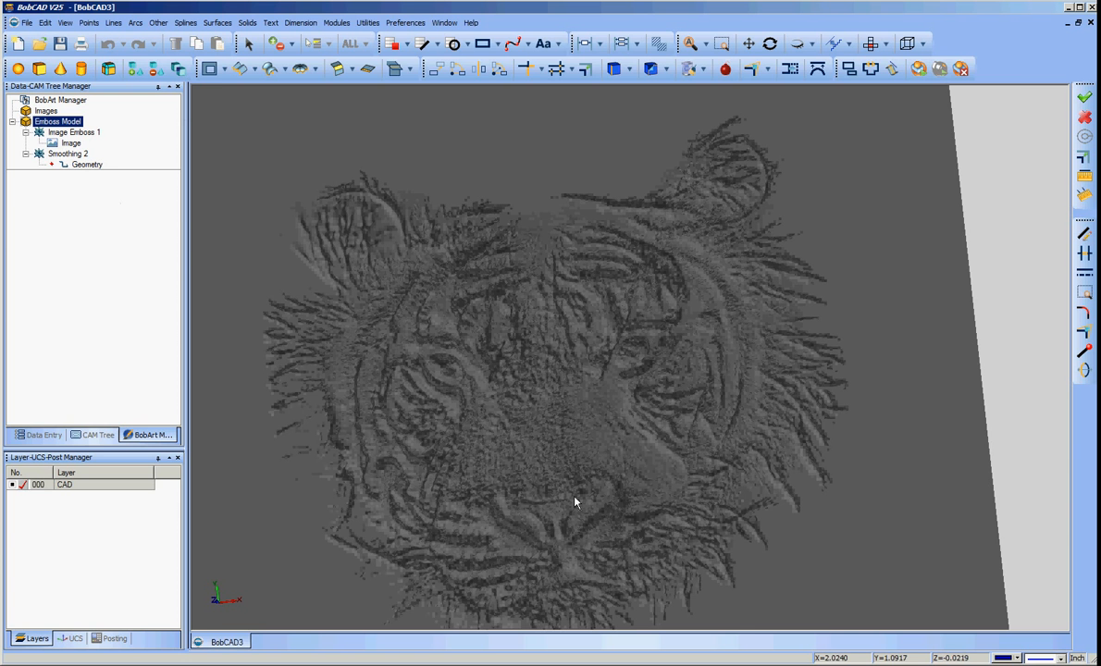
Define the milling stock with the Stock Wizard as a bounding box taken automatically from the workspace, with zero offsets
scroll(575, 502, "up", 5)
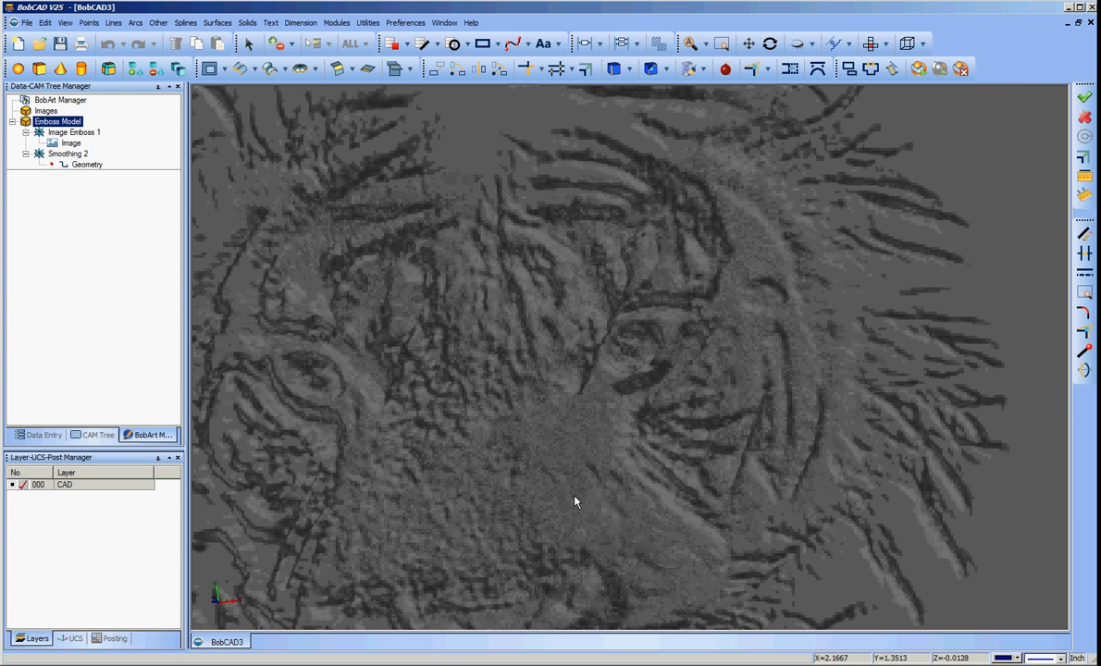
middle_click_drag(666, 473, 537, 485)
scroll(680, 460, "down", 5)
scroll(595, 405, "down", 2)
middle_click_drag(595, 406, 627, 405)
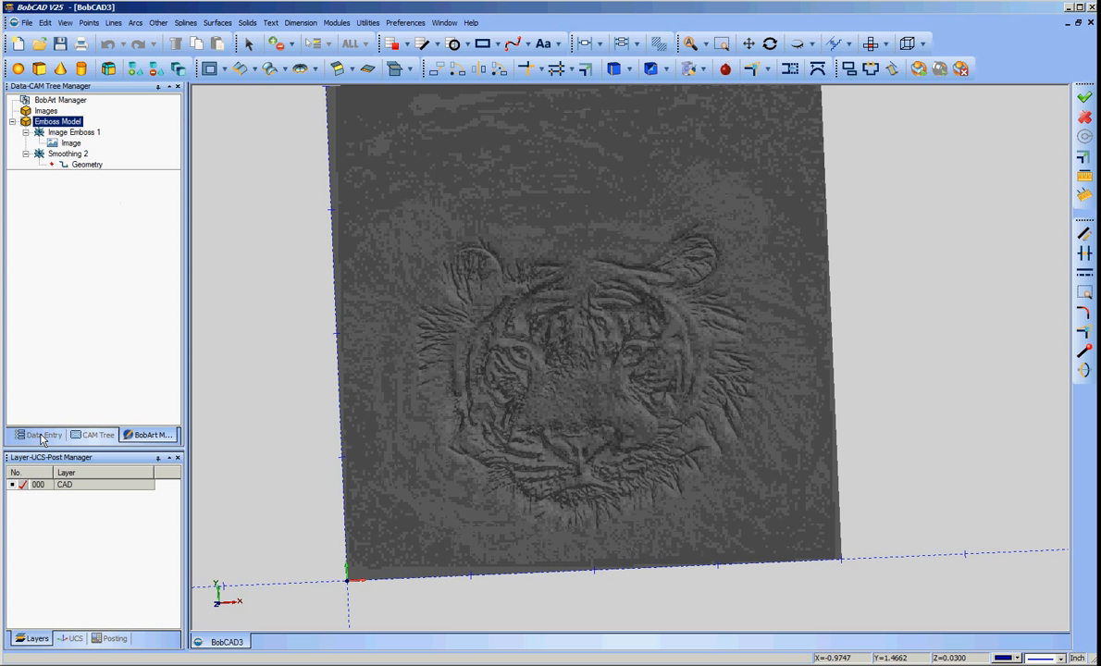
left_click(98, 435)
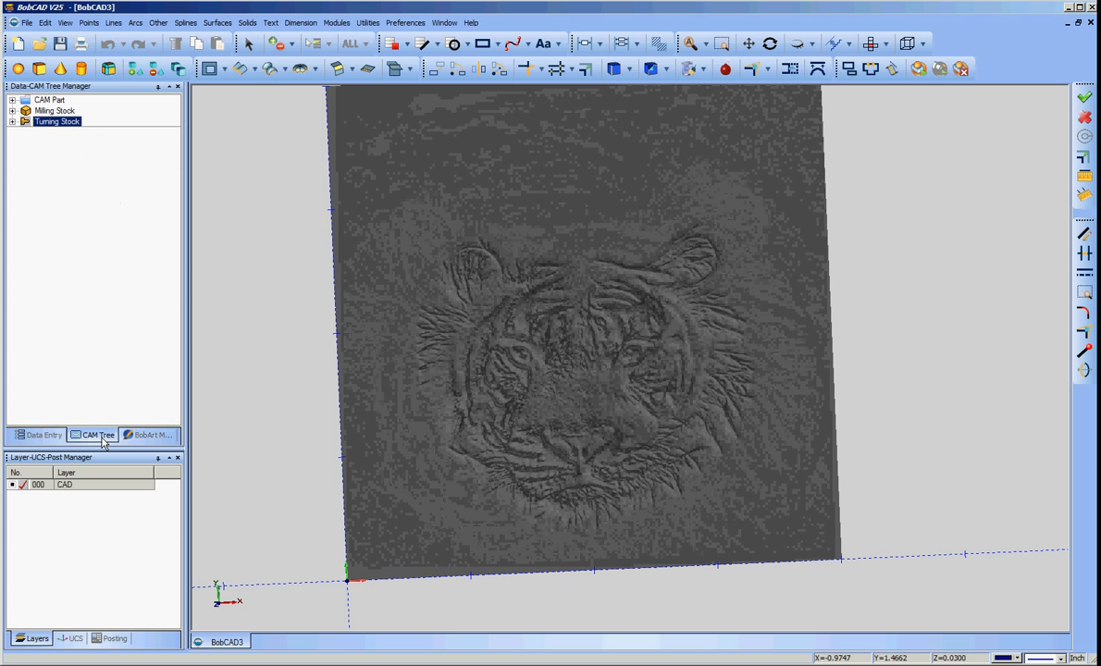
left_click(35, 112)
right_click(35, 112)
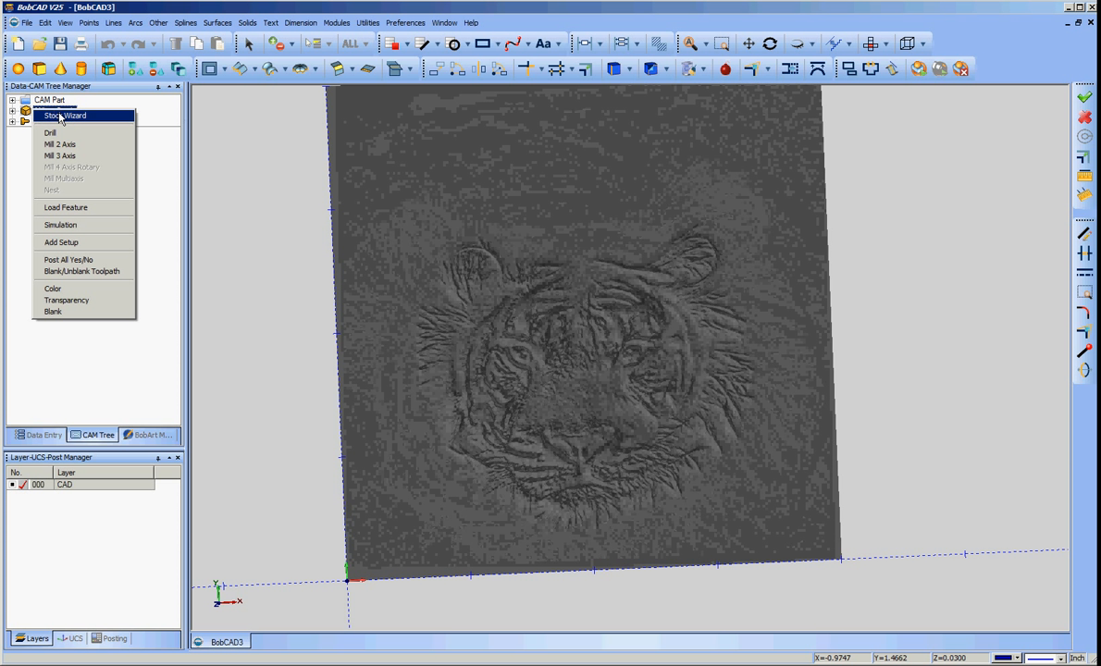
left_click(64, 116)
left_click(93, 278)
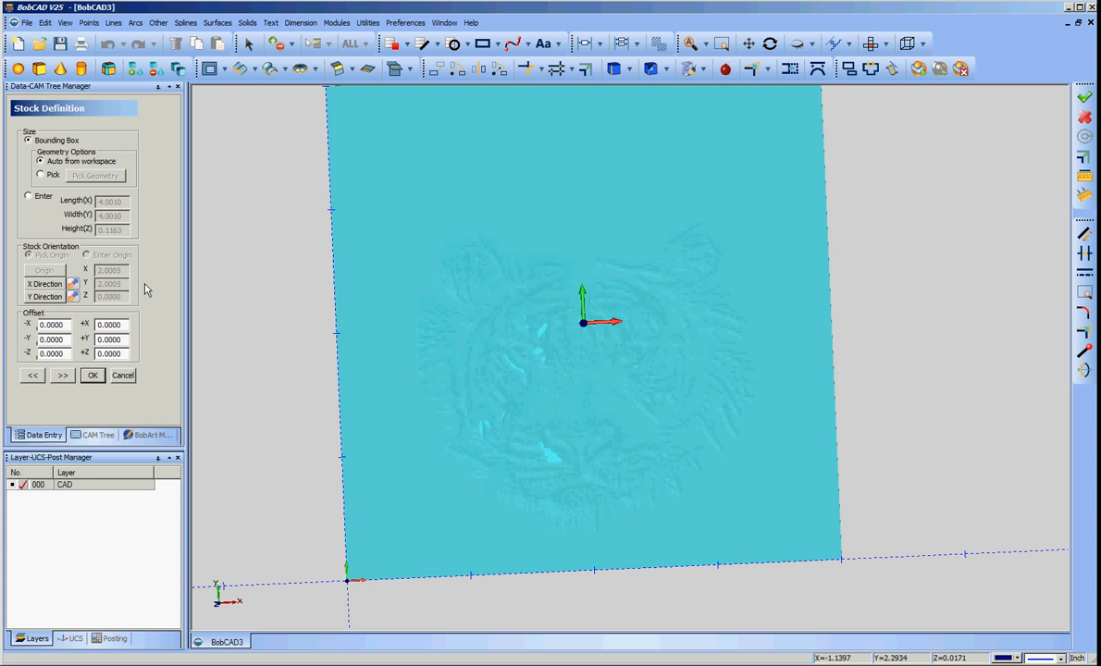
left_click(93, 376)
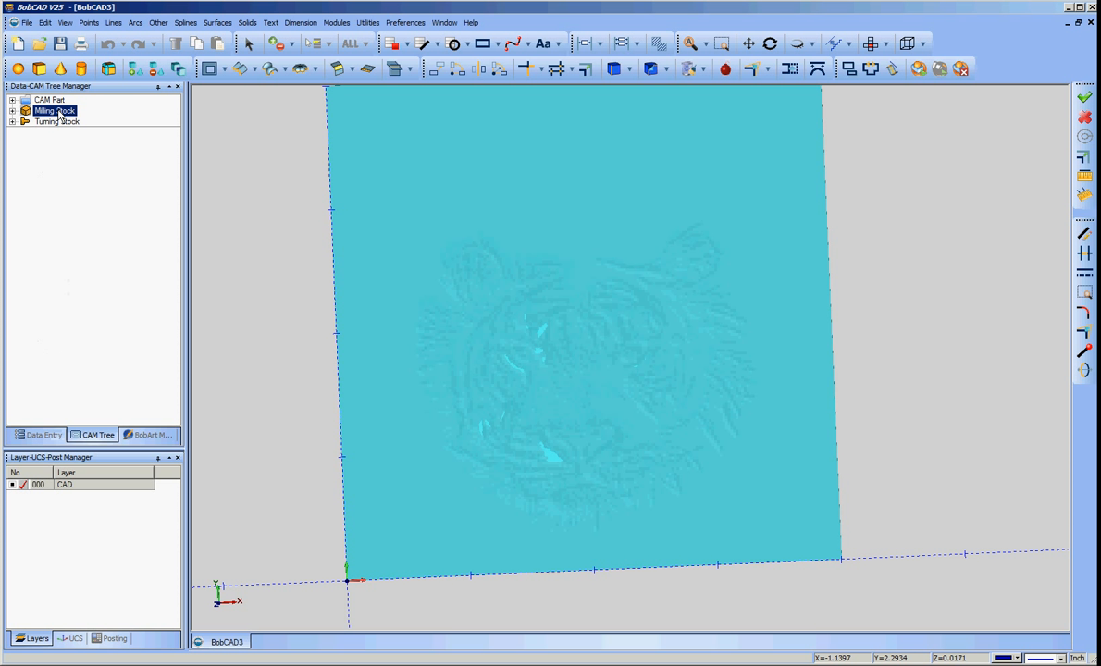
Raise the milling stock's transparency to near the High end of the scale
right_click(59, 112)
left_click(98, 304)
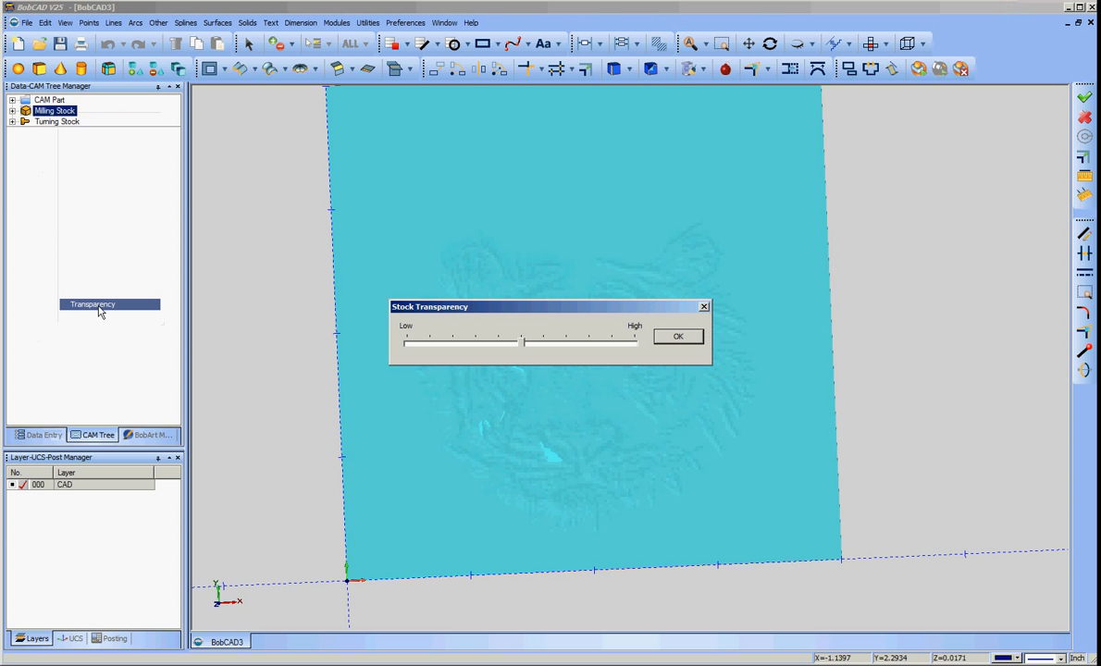
left_click(606, 349)
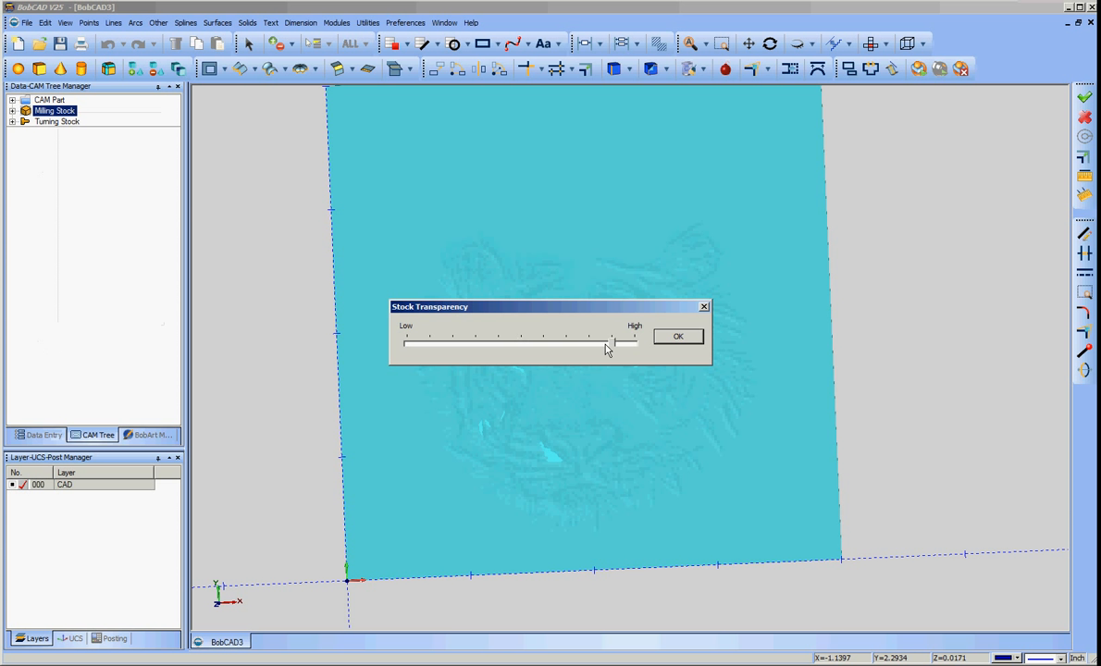
left_click(678, 339)
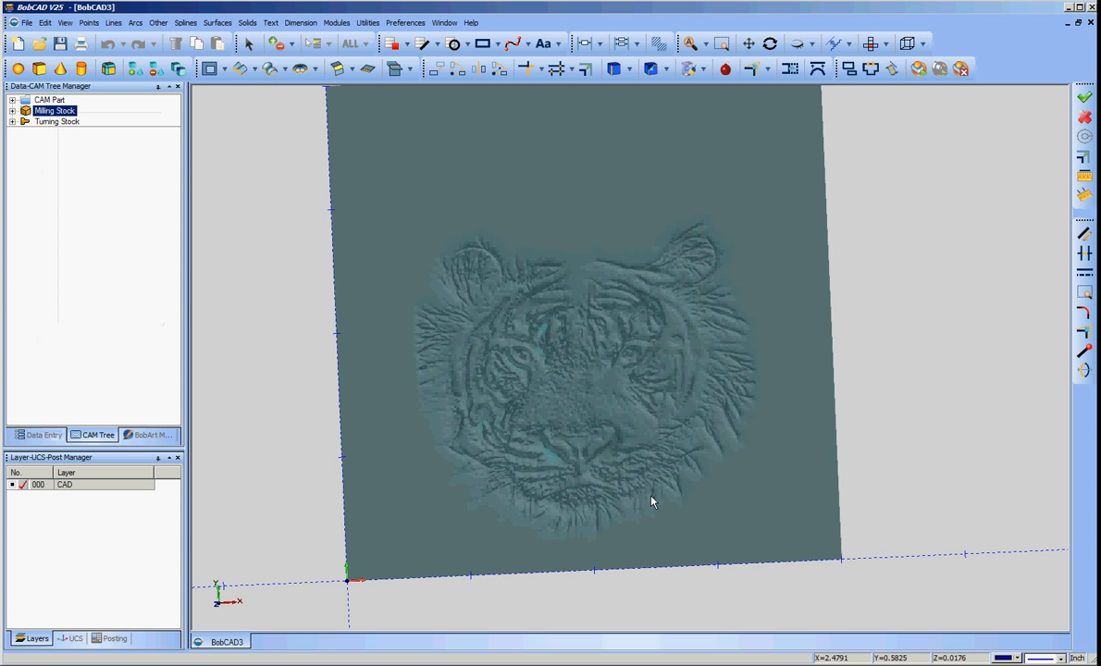
Sketch a full circle around the embossed tiger face, leaving a small margin outside the fur
middle_click_drag(651, 502, 621, 397)
mouse_move(630, 471)
middle_mouse_down()
mouse_move(641, 472)
mouse_move(641, 490)
mouse_move(638, 481)
middle_mouse_up()
scroll(638, 480, "down", 1)
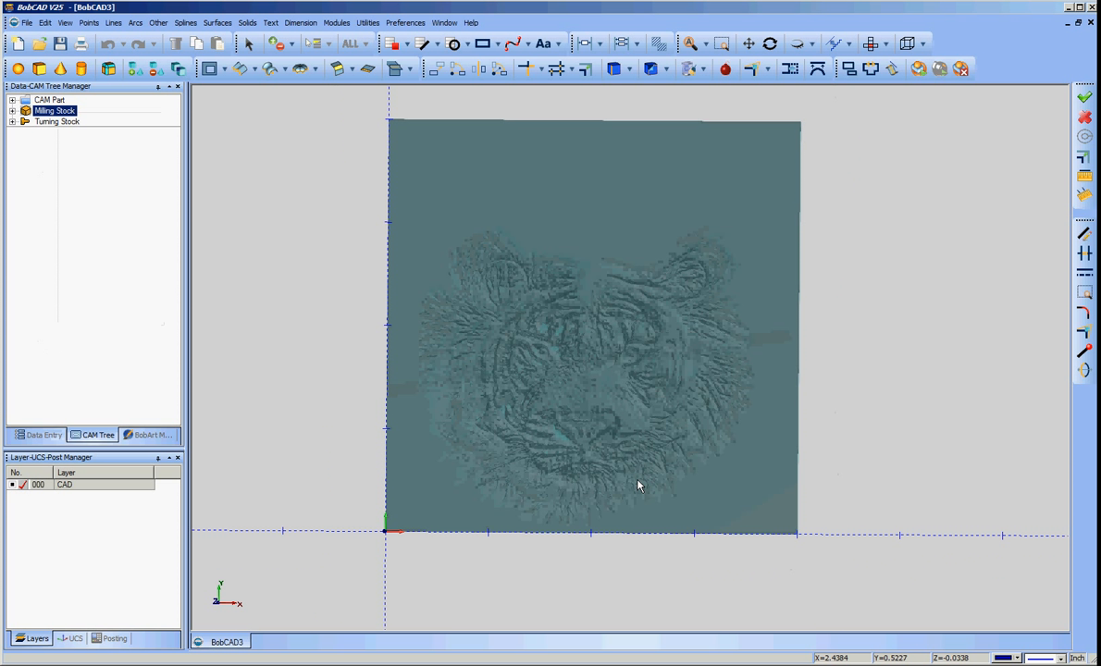
left_click(136, 24)
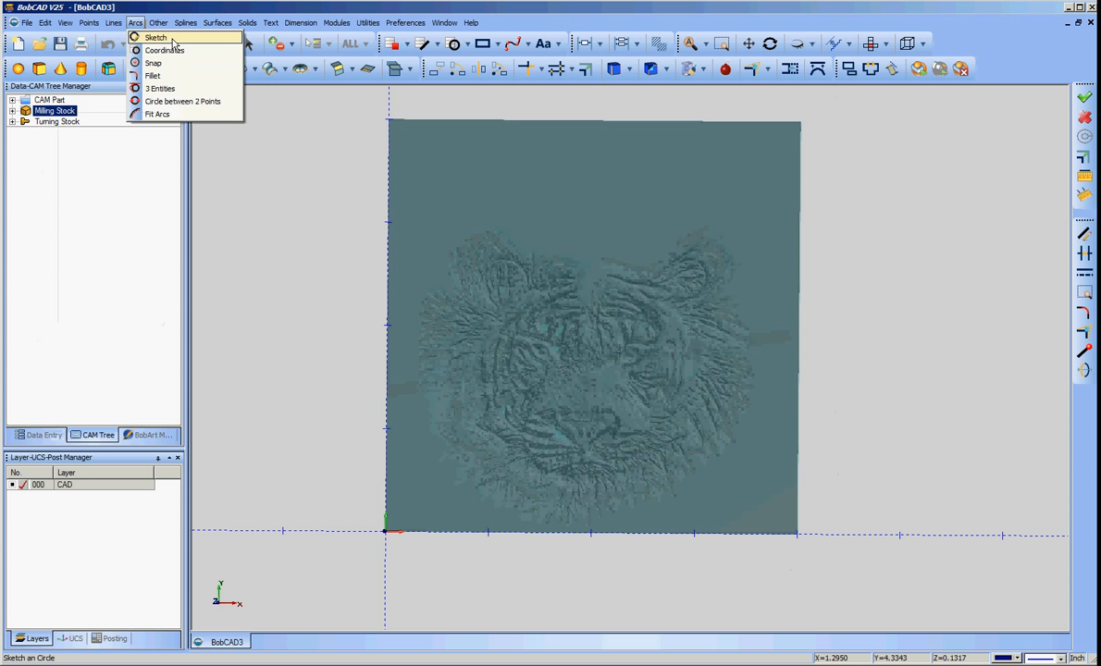
left_click(172, 38)
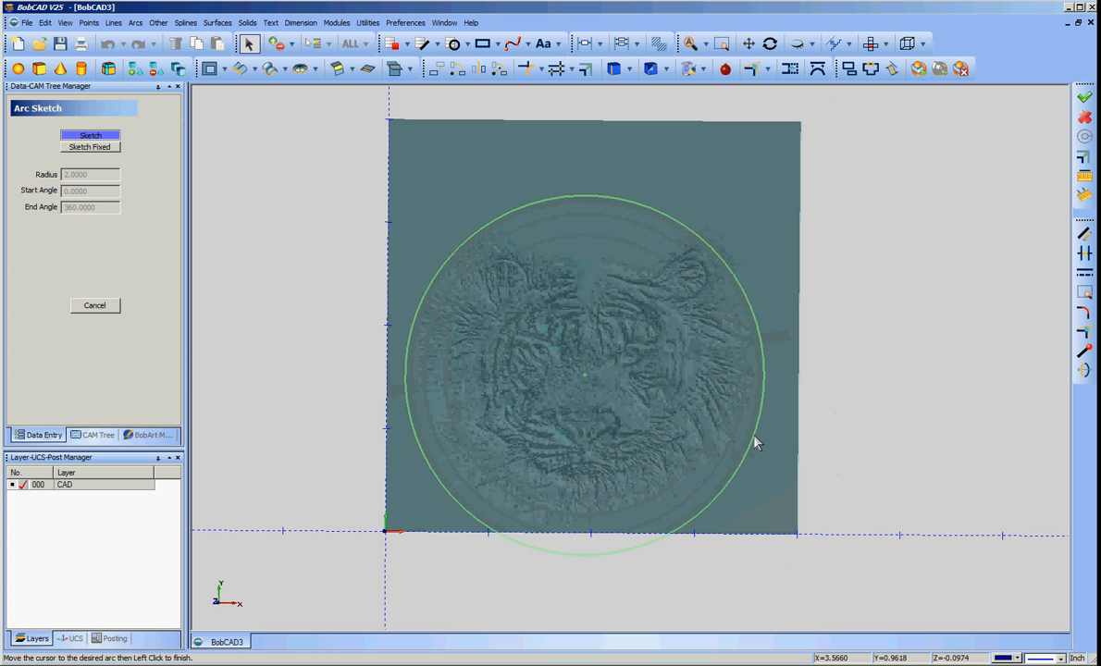
left_click(755, 443)
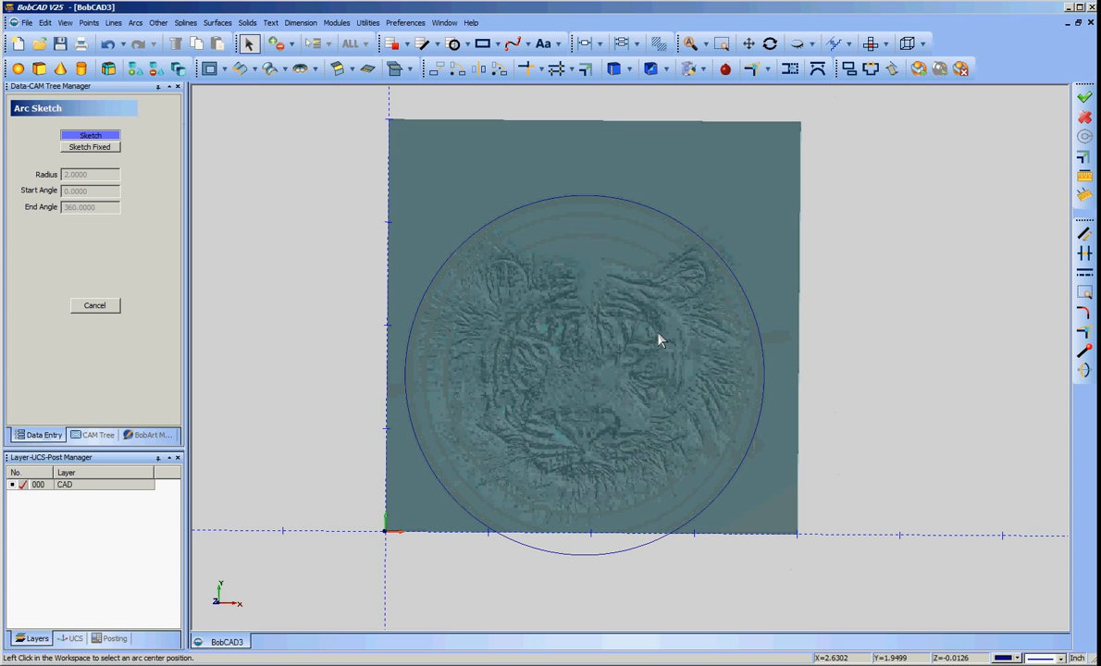
left_click(93, 307)
Increase the Y origin of Image Emboss 1 to shift the tiger face up towards the model's centre, and regenerate the emboss model
left_click(148, 435)
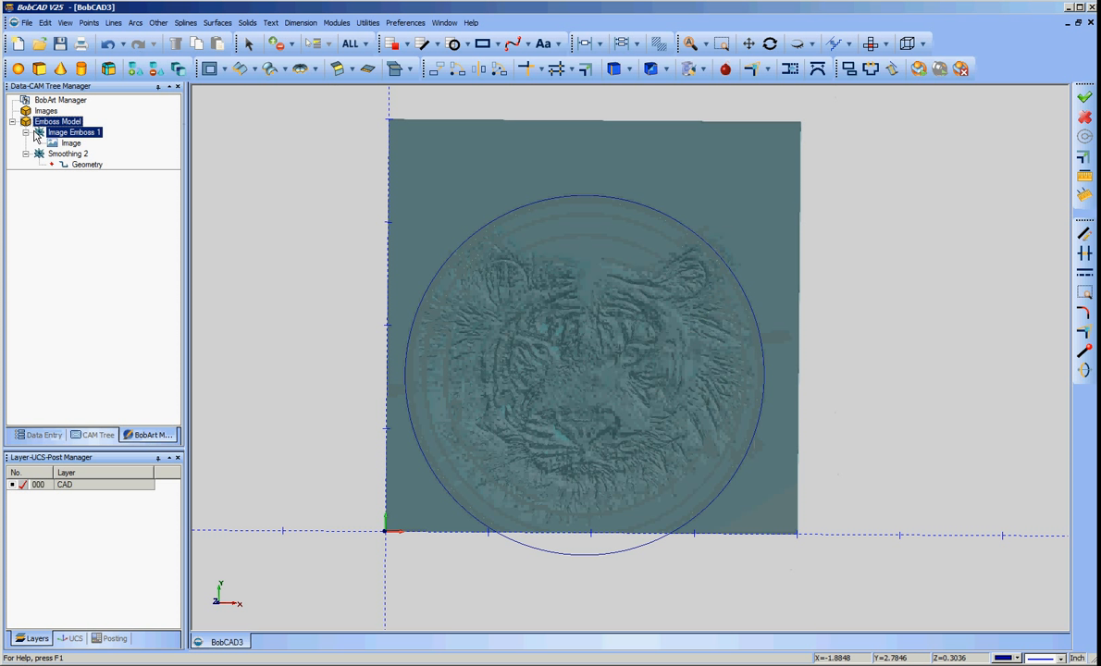
right_click(74, 133)
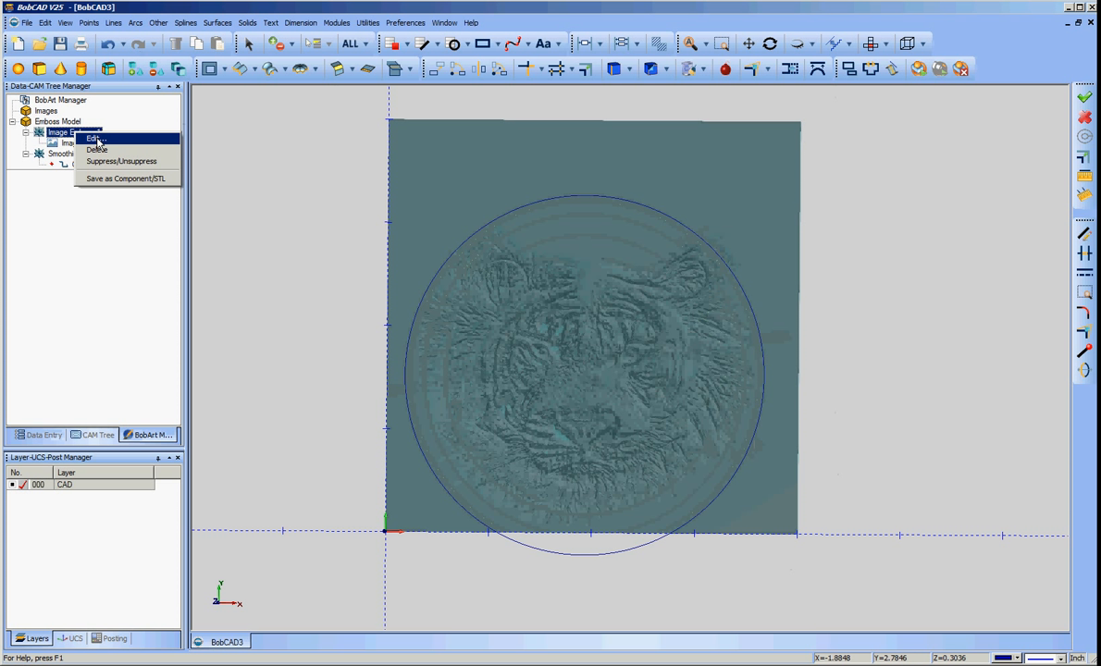
left_click(96, 138)
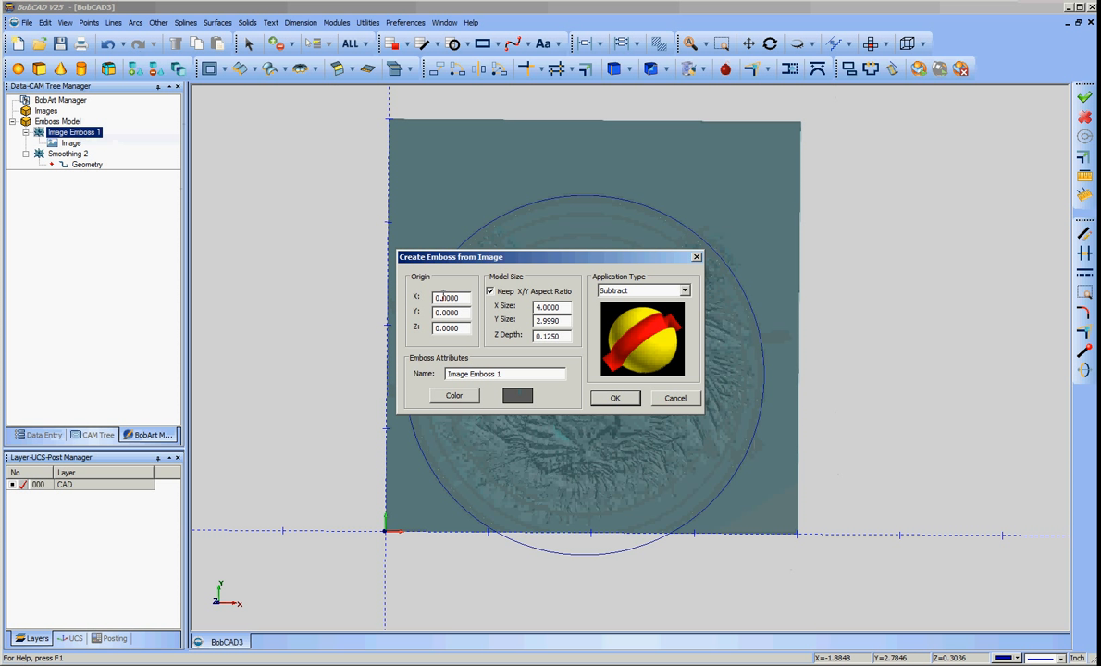
left_click_drag(442, 313, 462, 313)
left_click(622, 400)
right_click(72, 122)
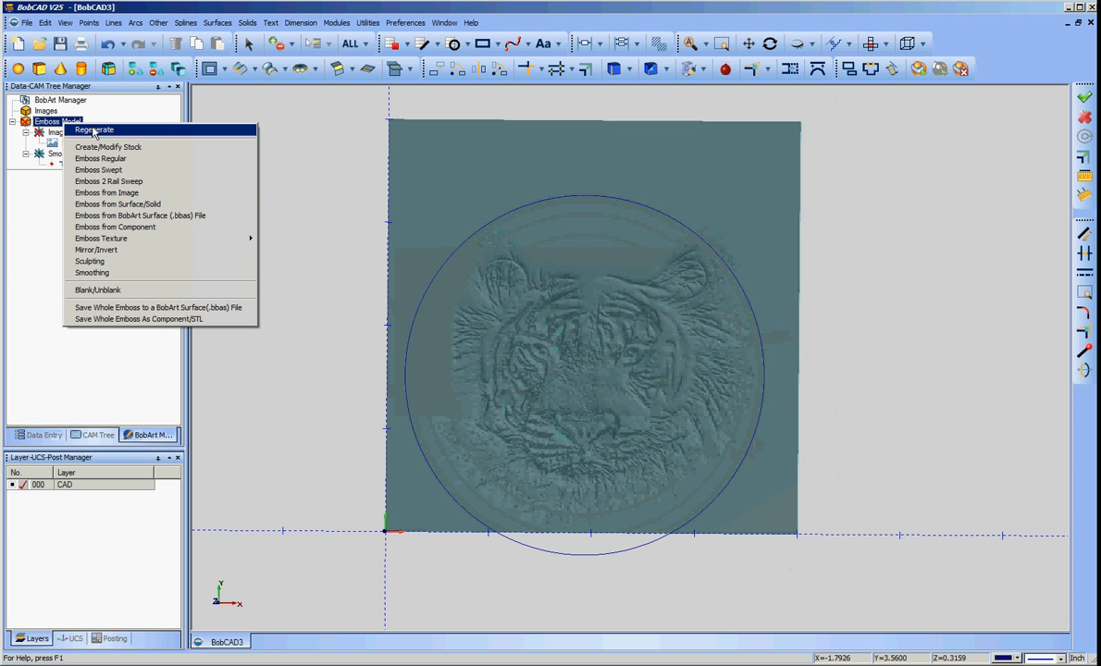
left_click(104, 132)
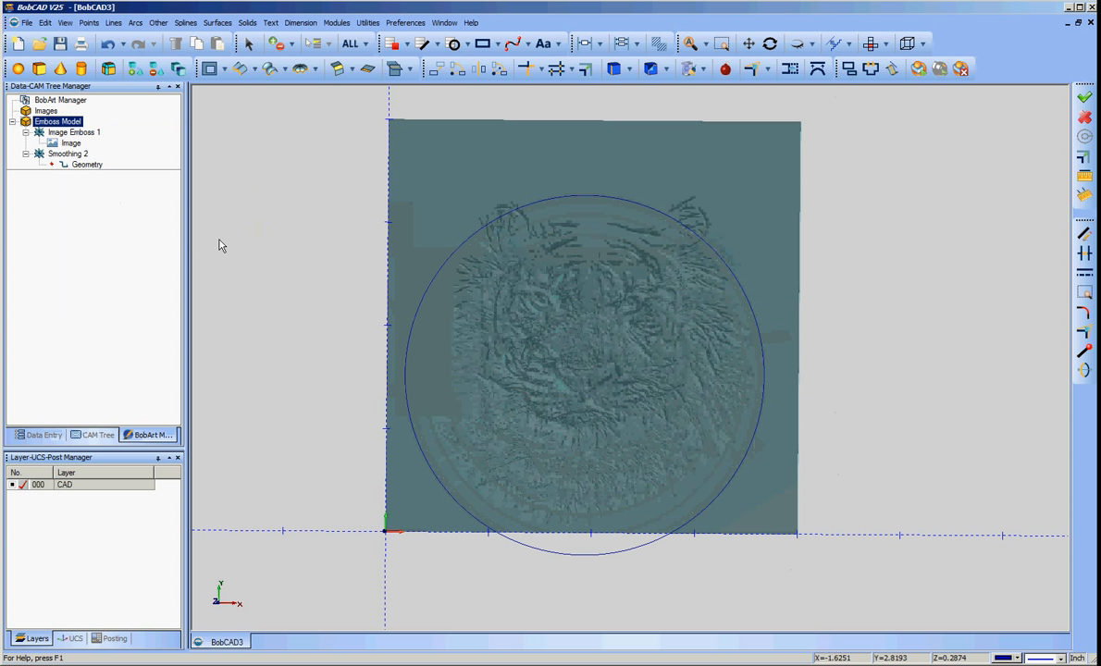
Translate the circle freehand with the Drag option so it is centred on the square model and encloses the tiger face
left_click(439, 69)
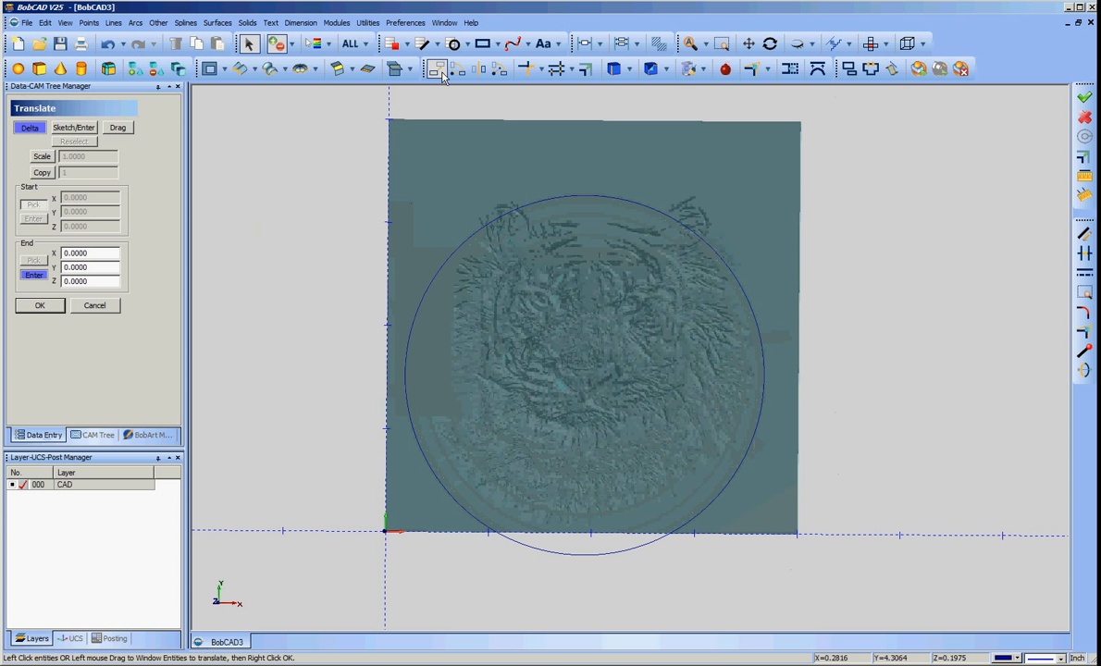
left_click(120, 129)
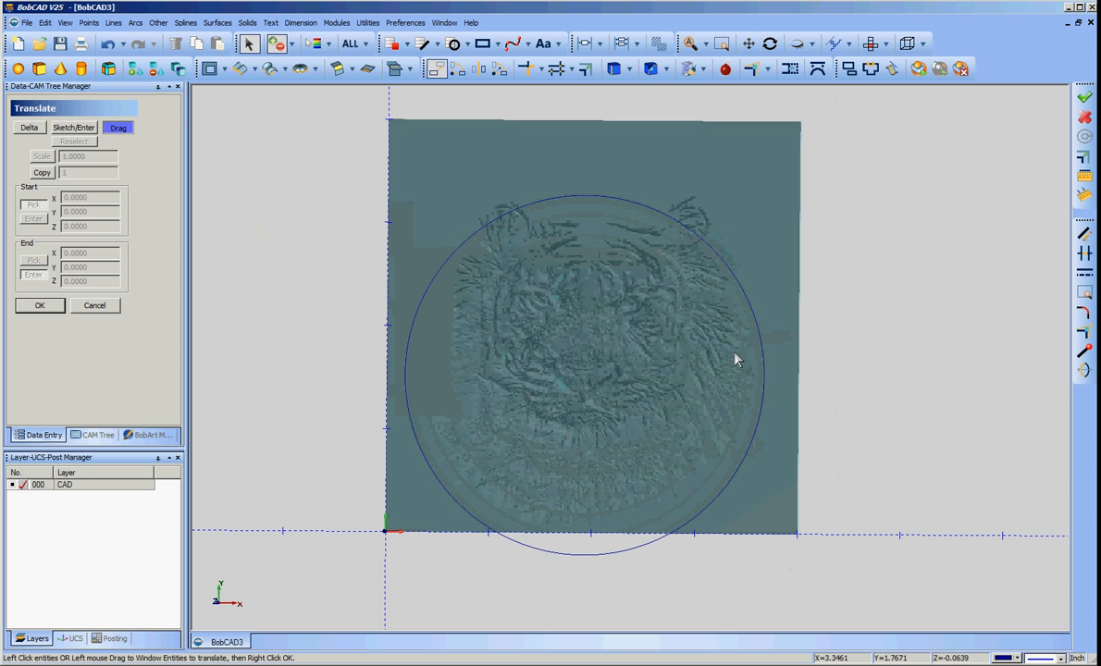
left_click(765, 368)
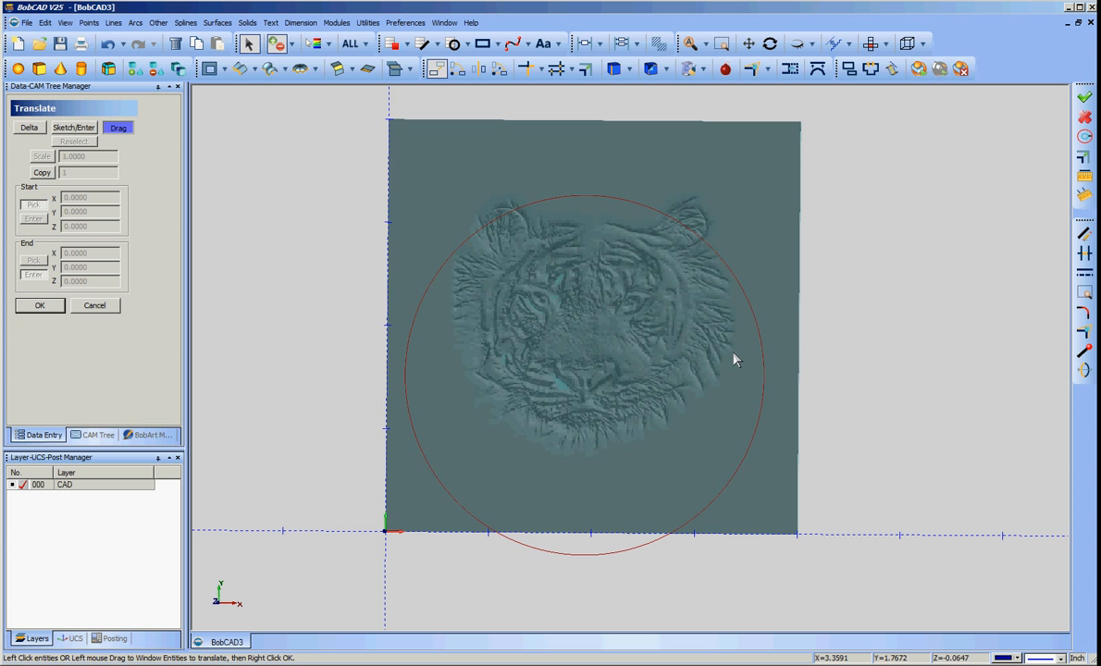
right_click(737, 356)
left_click(759, 357)
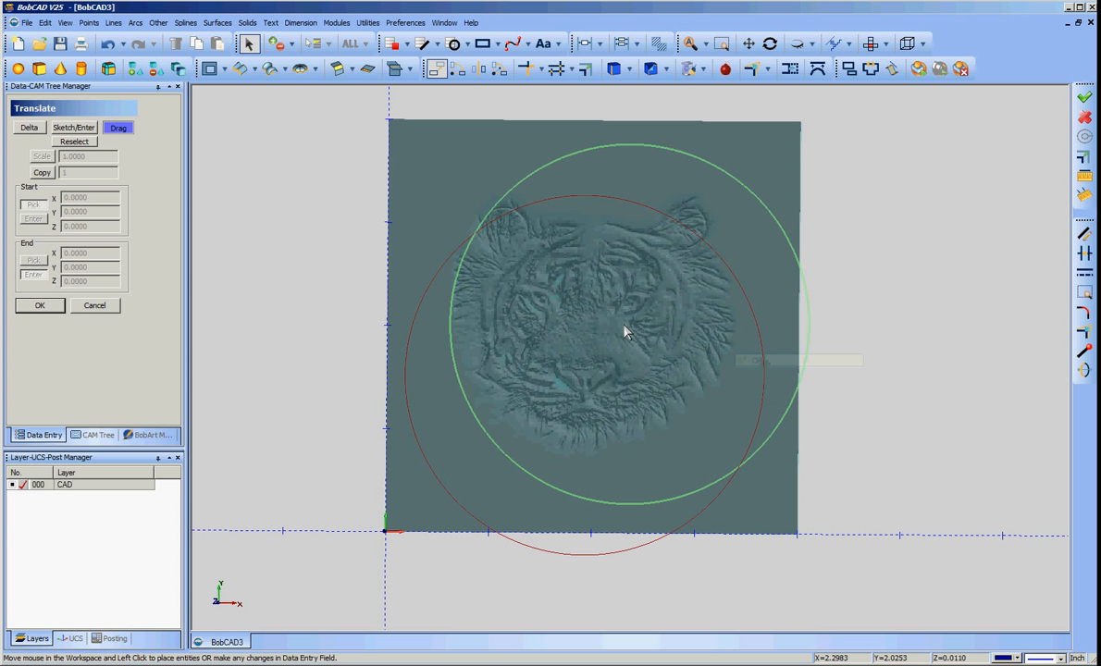
left_click(592, 325)
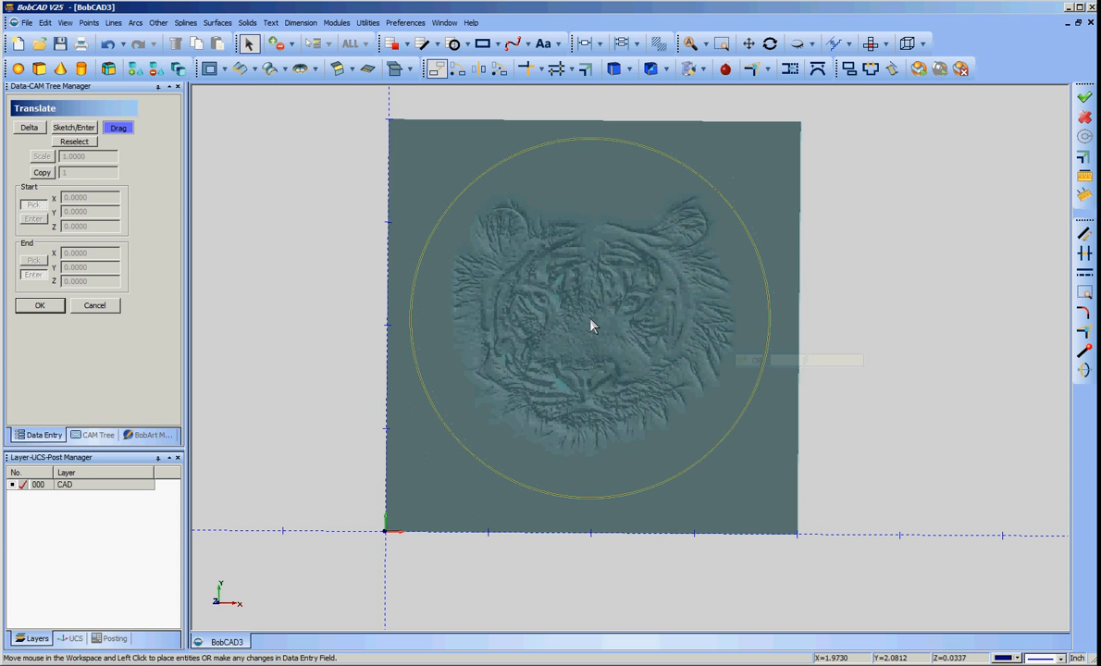
left_click(89, 305)
Expand the Milling Stock in the CAM tree to reach Machine Setup - 1
left_click(102, 433)
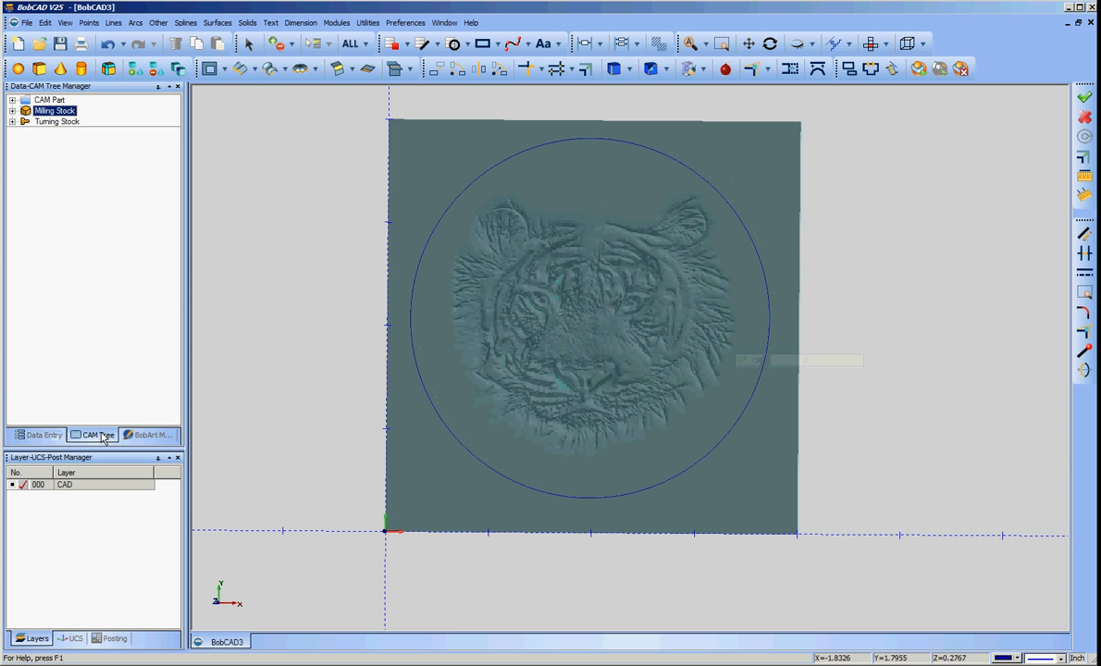
left_click(41, 112)
left_click(12, 112)
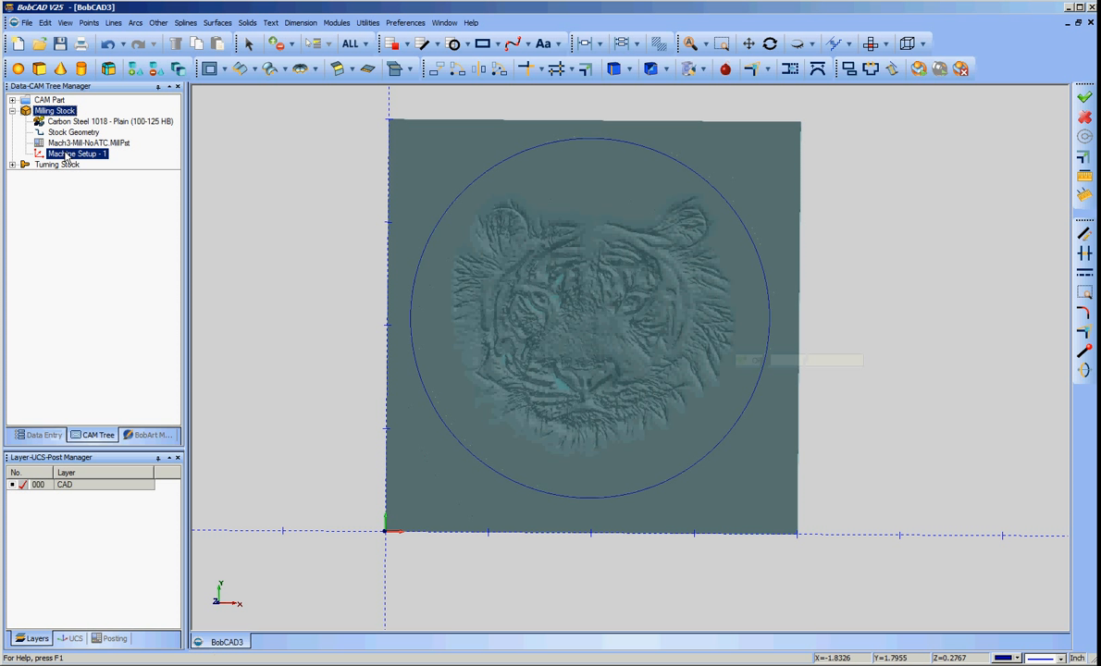
right_click(67, 157)
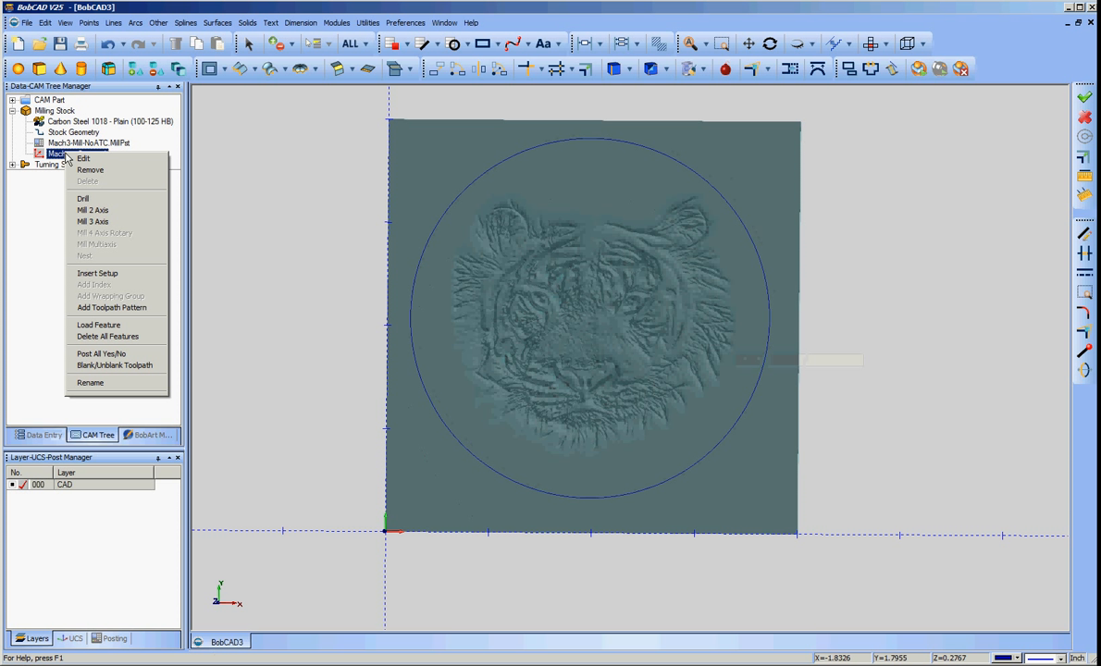
left_click(108, 223)
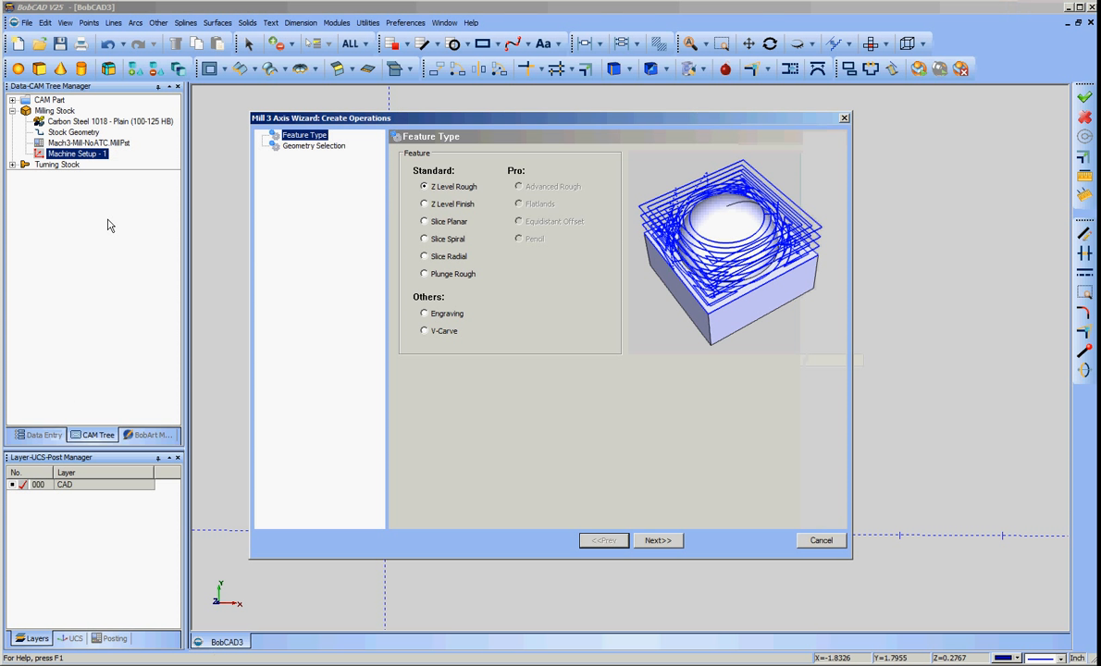
left_click(424, 223)
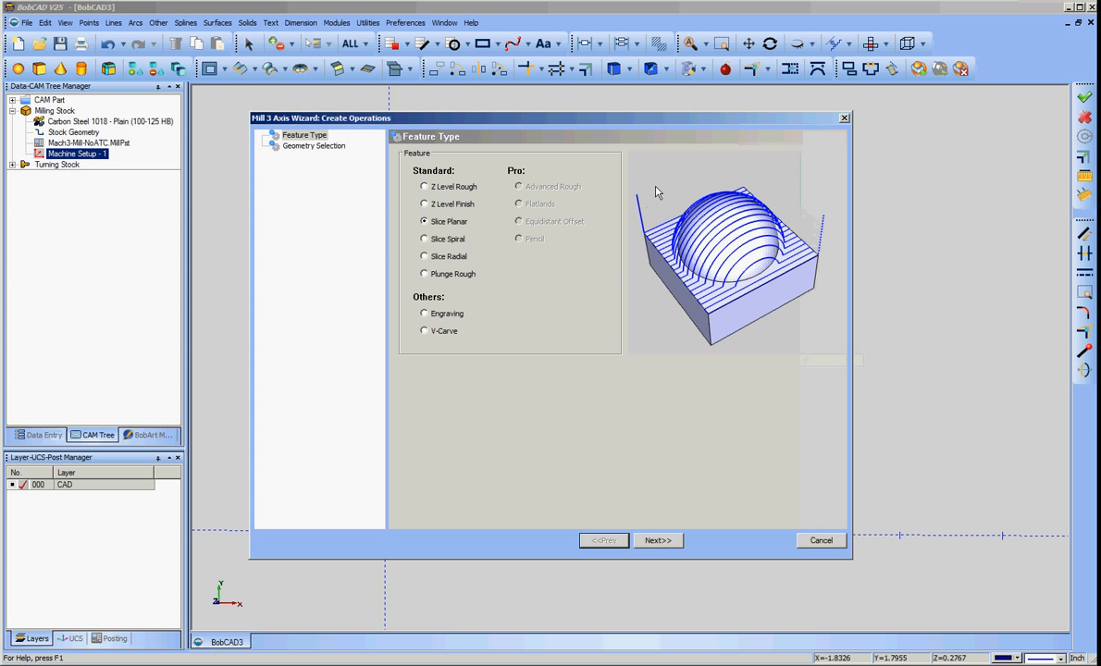
left_click_drag(656, 117, 258, 233)
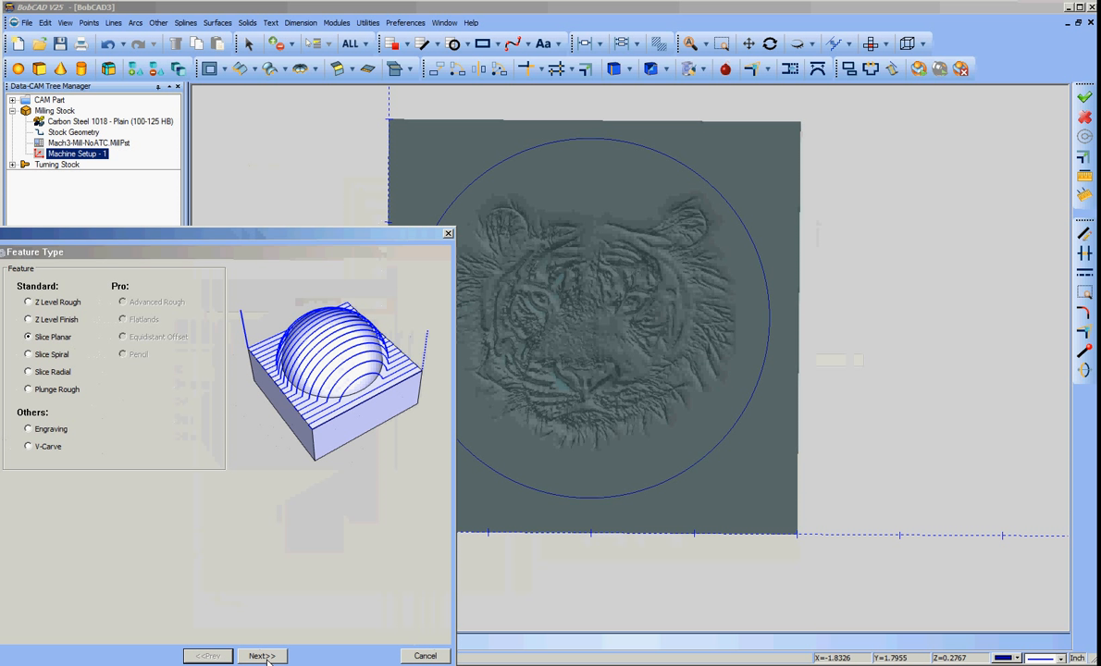
left_click(425, 656)
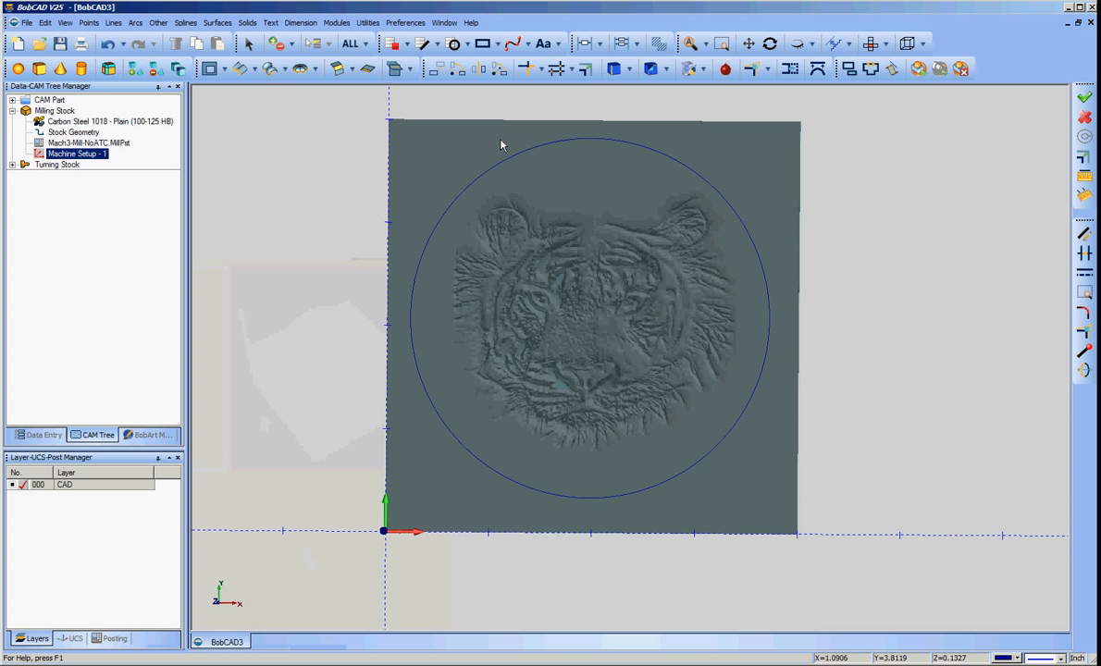
Start a Mill 3 Axis feature on Machine Setup - 1 with Slice Planar as the feature type, and continue to its geometry selection
right_click(113, 162)
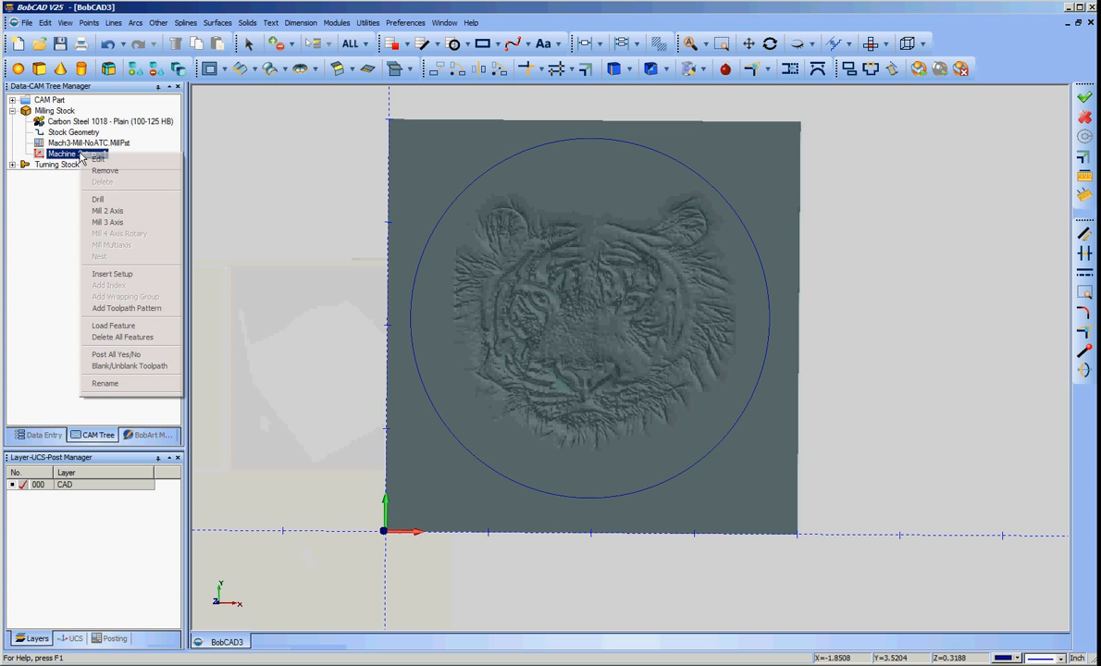
left_click(111, 223)
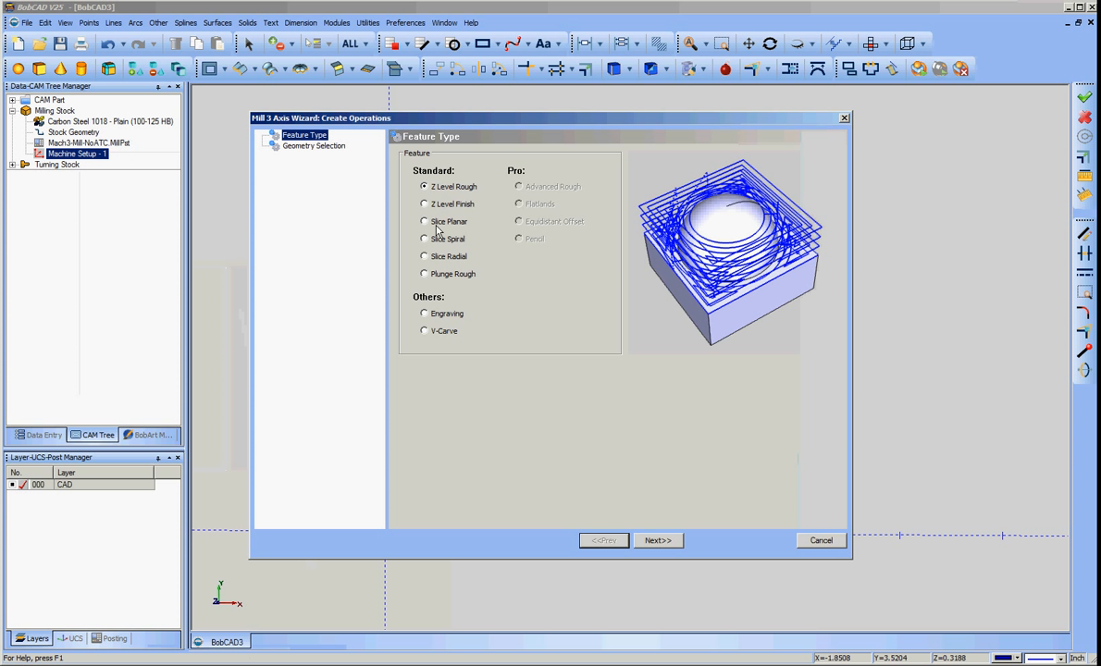
left_click(437, 223)
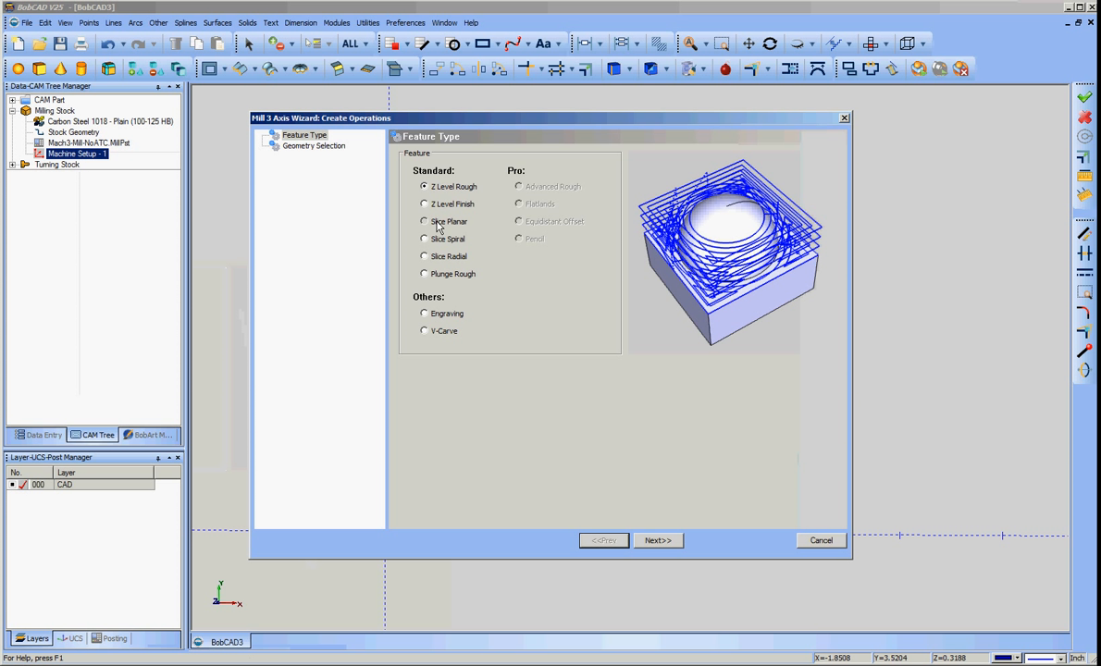
left_click(659, 543)
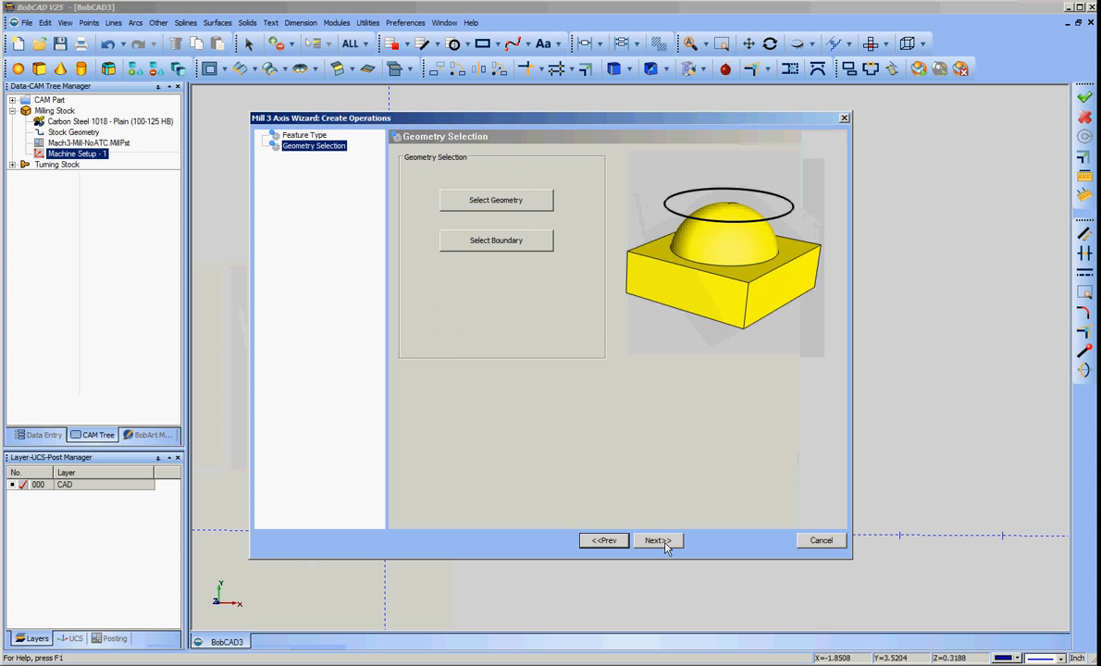
Select the tiger emboss model as the machining geometry and the surrounding circle as the boundary
left_click(507, 196)
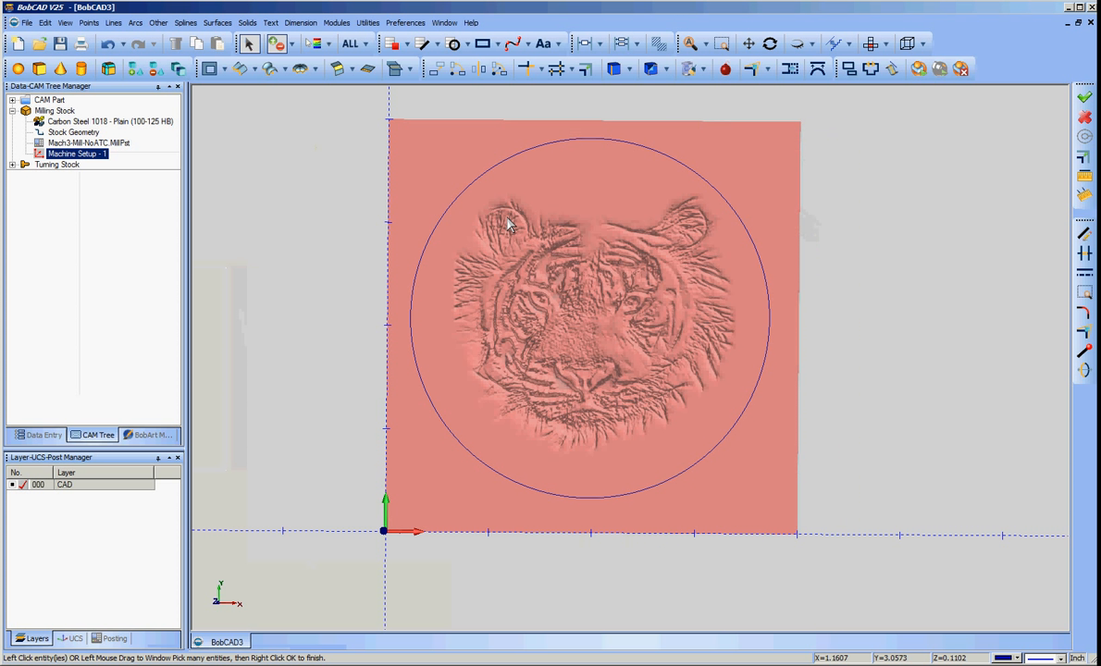
left_click(449, 337)
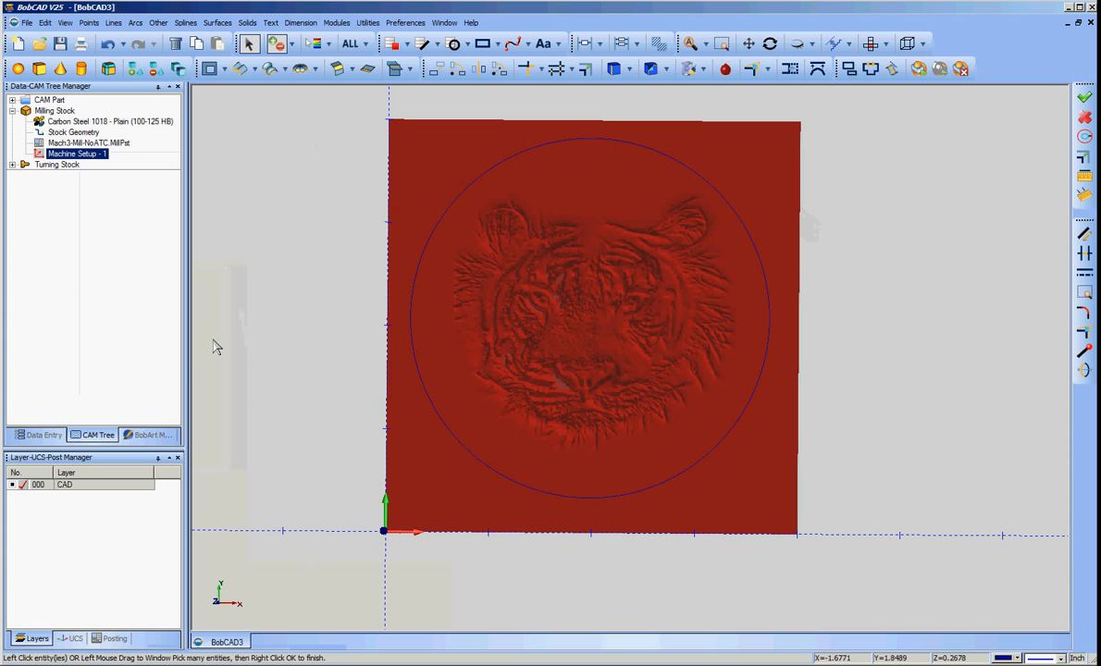
right_click(263, 260)
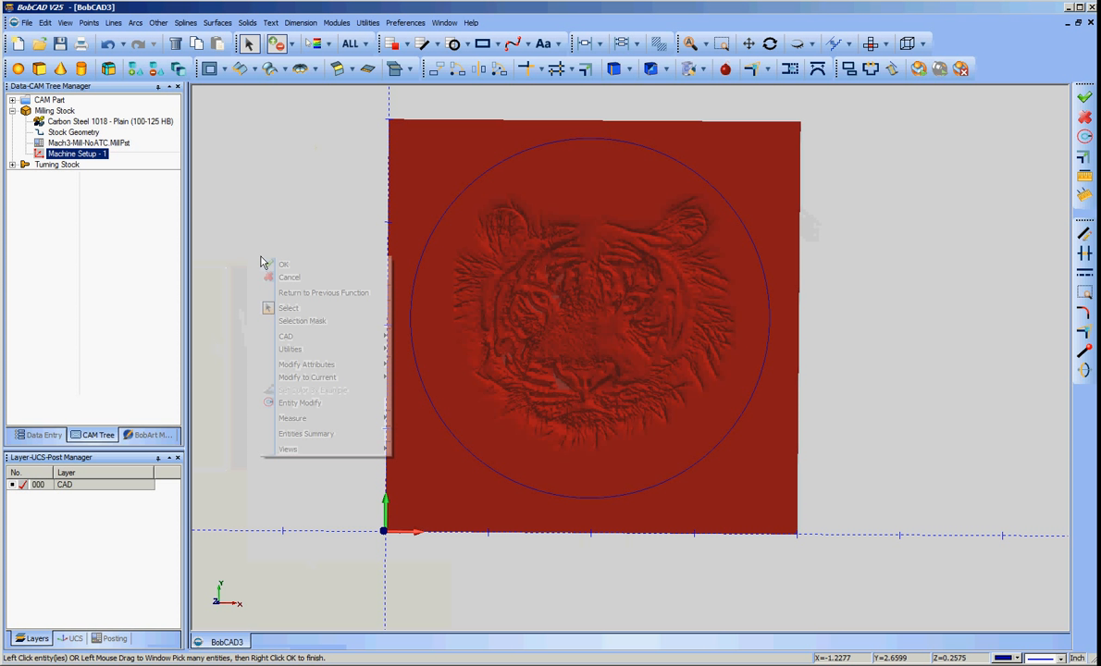
left_click(315, 266)
left_click(460, 240)
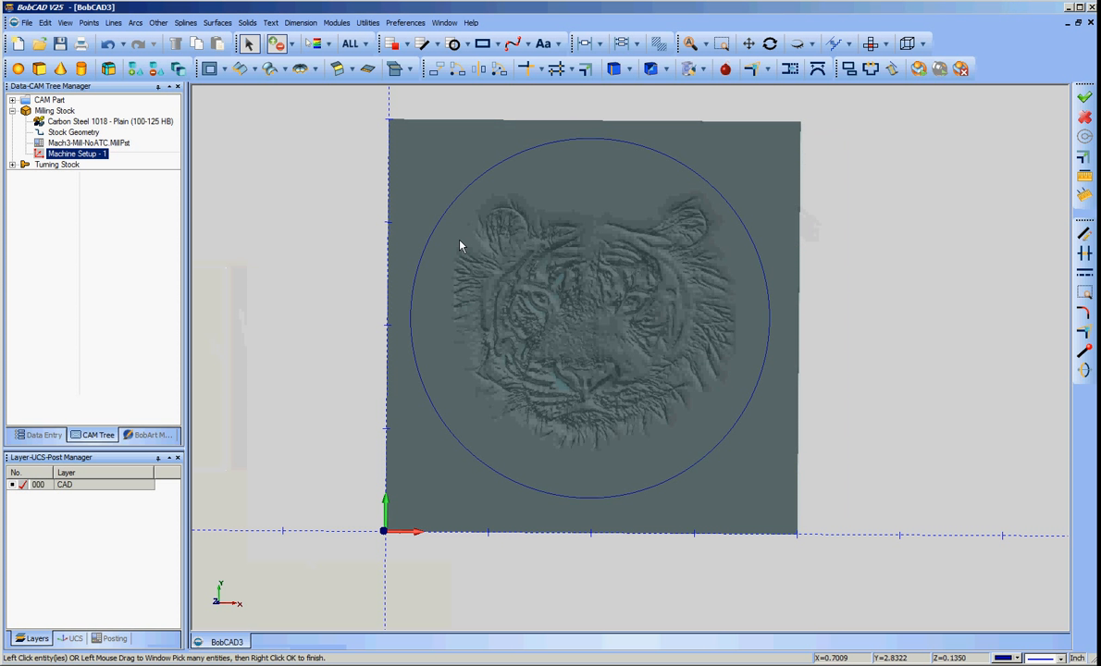
left_click(713, 246)
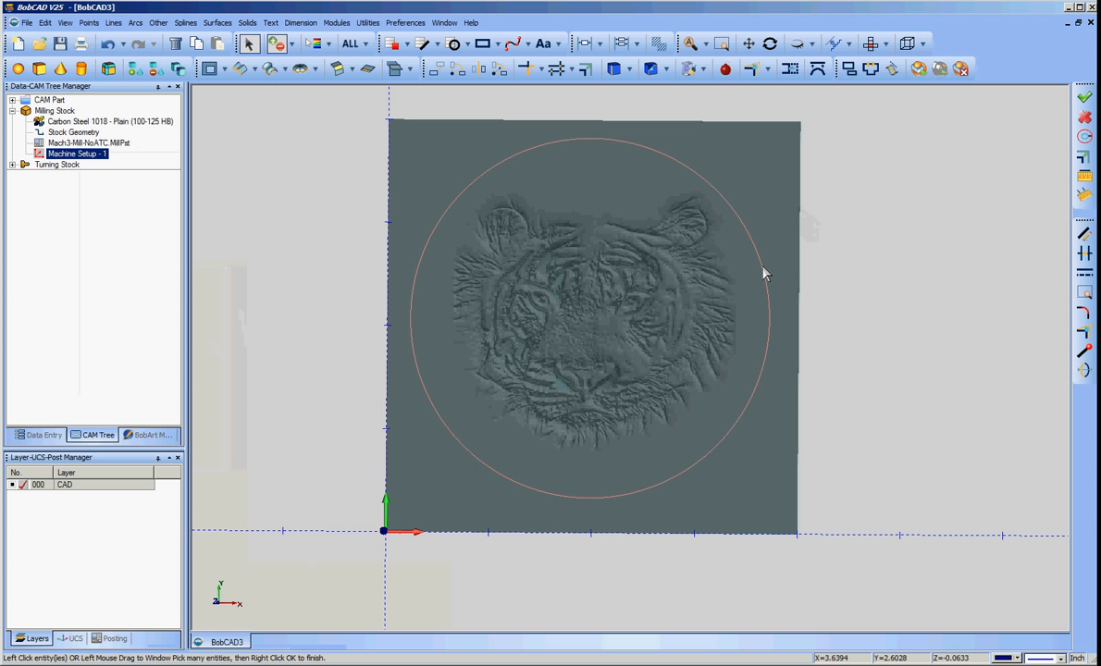
right_click(904, 329)
left_click(918, 337)
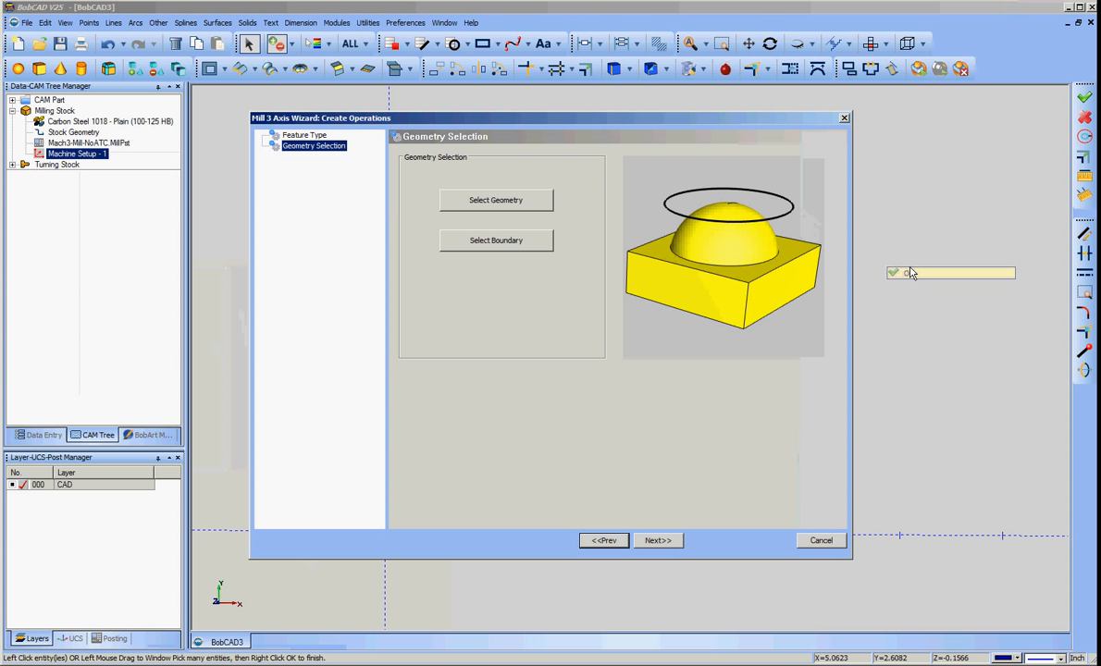
Keep the Slice Planar feature's rapid movement settings, enable Arc Fit in its posting parameters, and continue to the rough tool settings
left_click(658, 541)
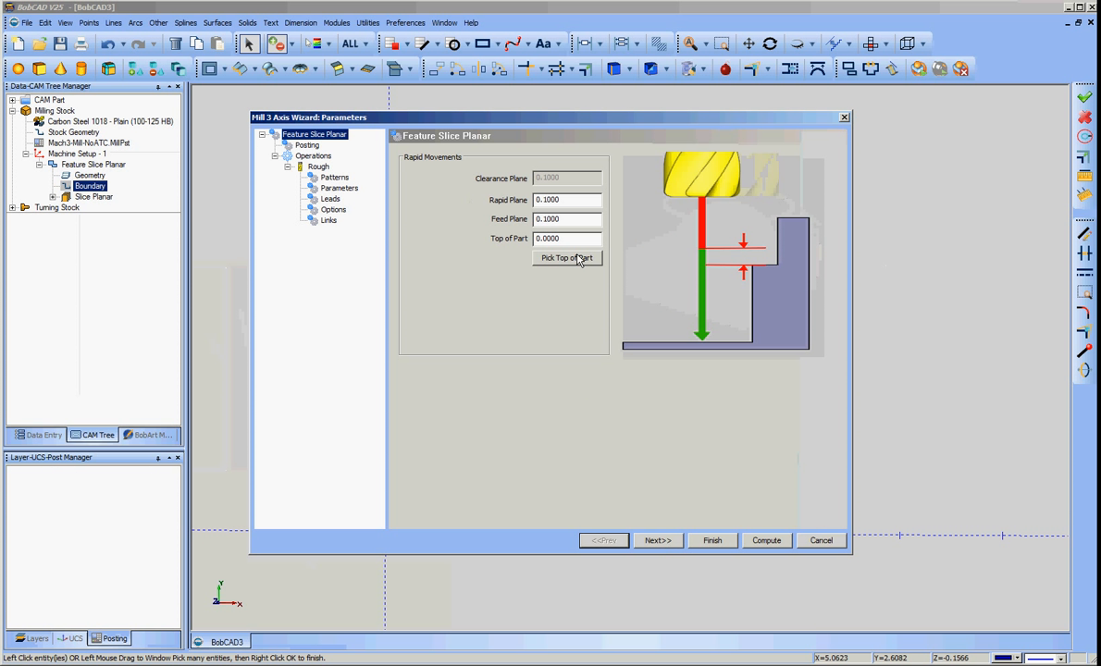
left_click(658, 540)
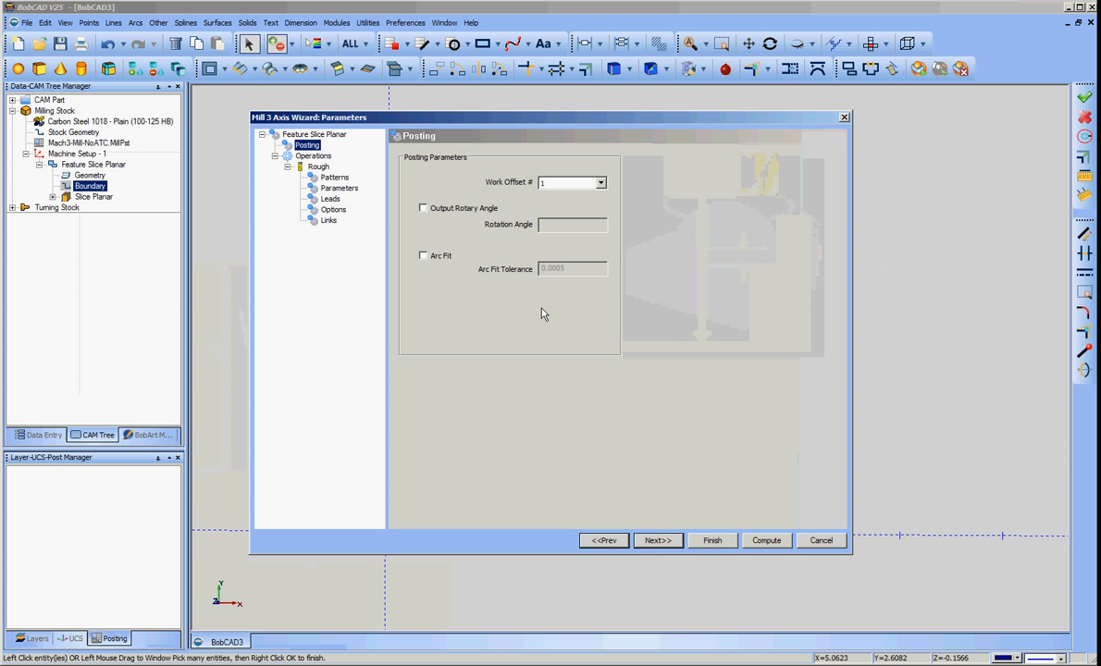
left_click(423, 255)
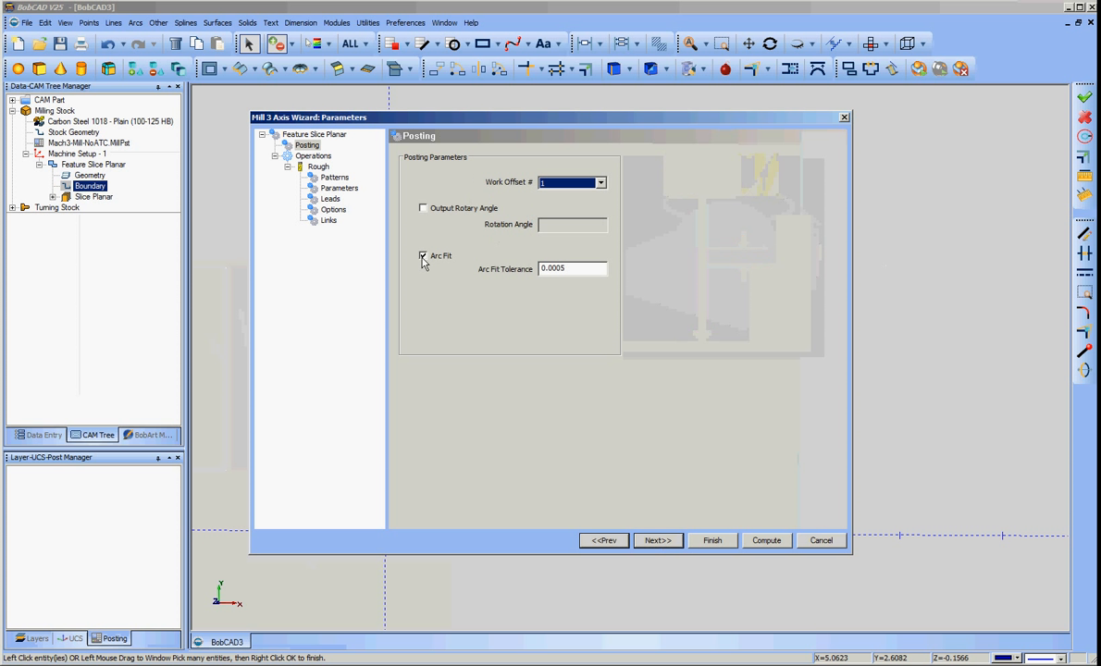
left_click(659, 541)
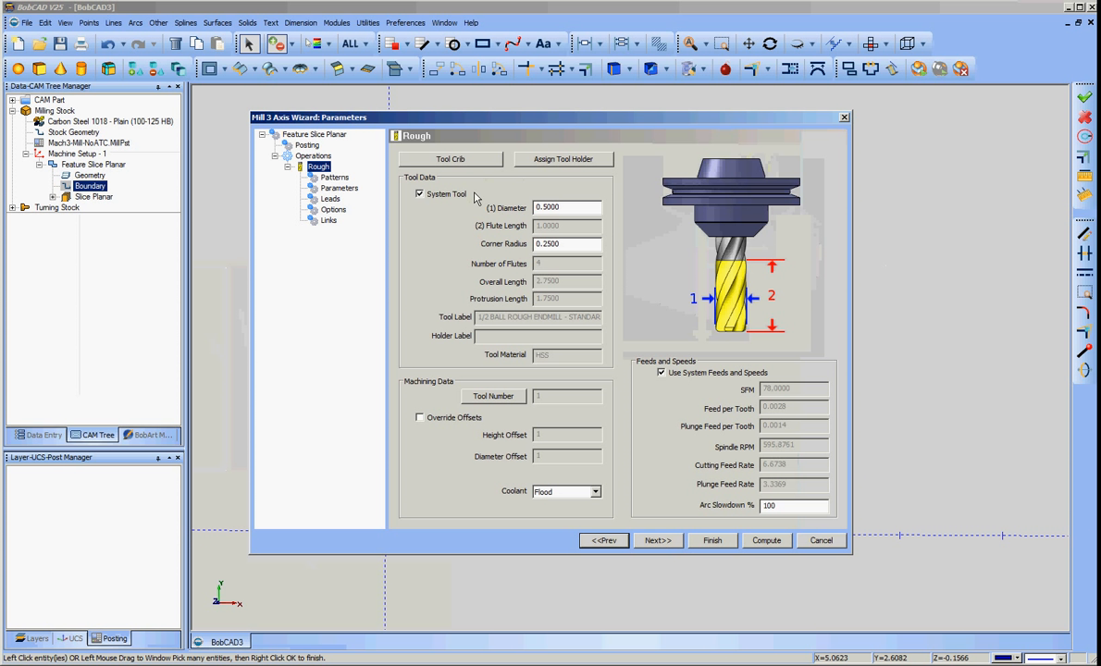
Import Main Tool Crib.mtcribs from the BobCAD V25 folder inside CNC into the milling tool crib
left_click(468, 162)
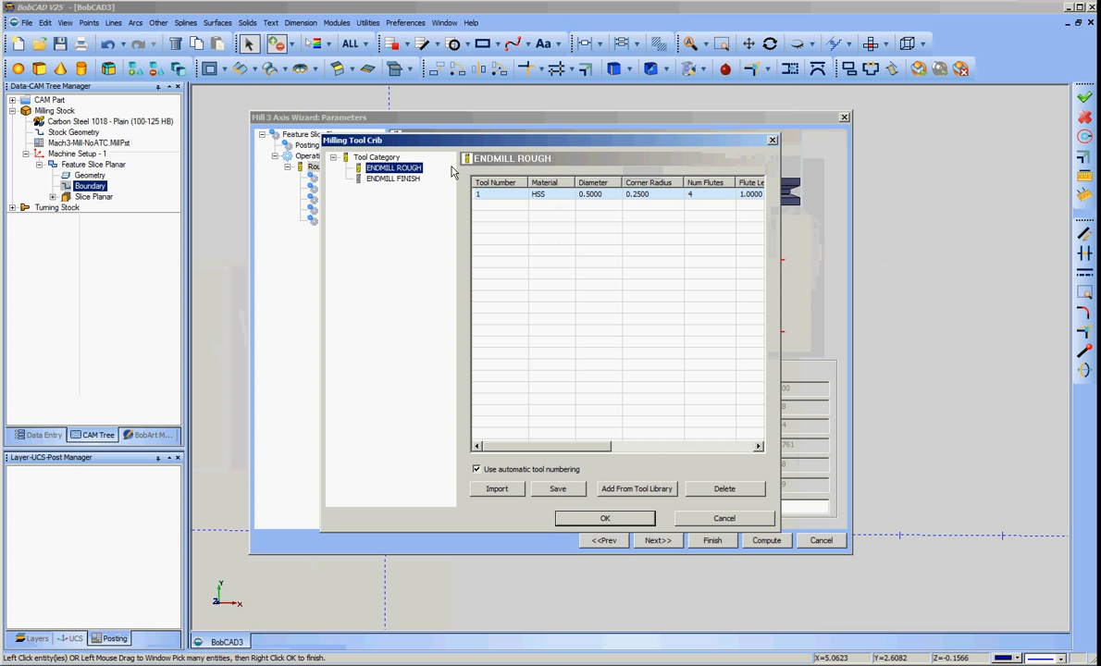
left_click(494, 489)
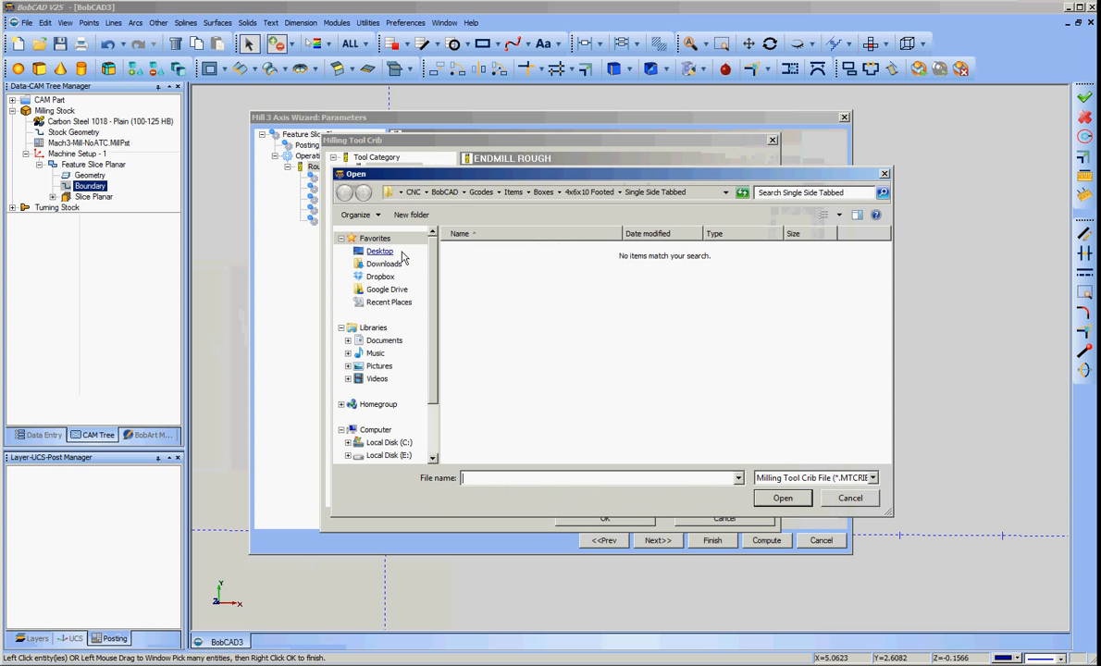
left_click(412, 192)
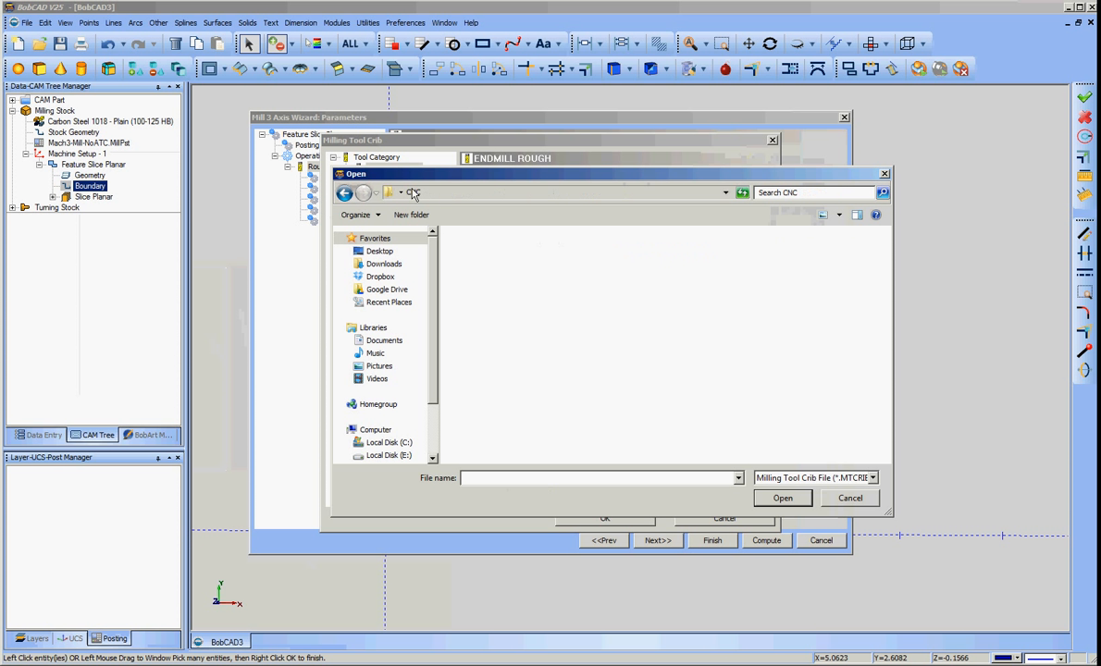
double_click(717, 278)
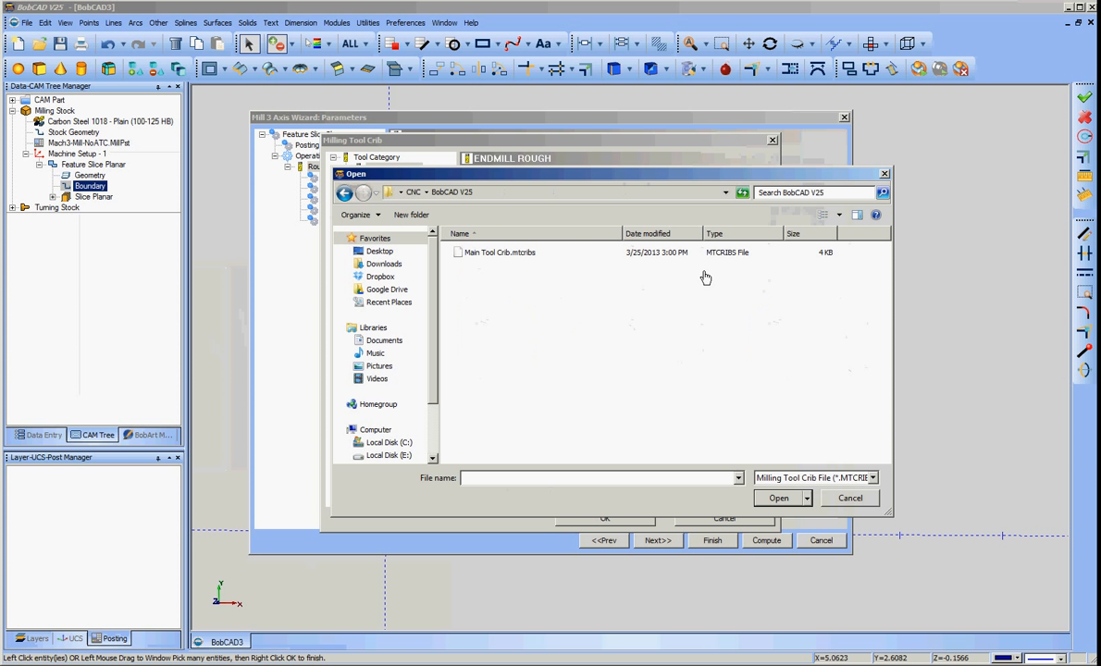
double_click(499, 253)
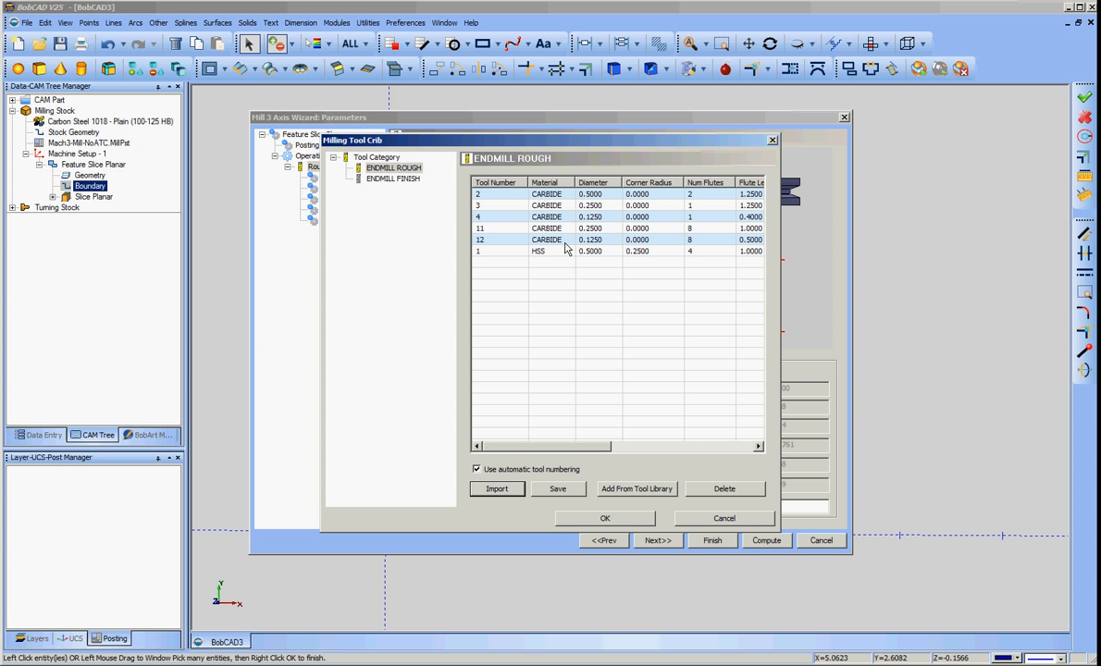
Choose the 1/16 BALL ENDMILL - STANDARD from the crib's ENDMILL FINISH category as the Slice Planar tool
left_click(405, 182)
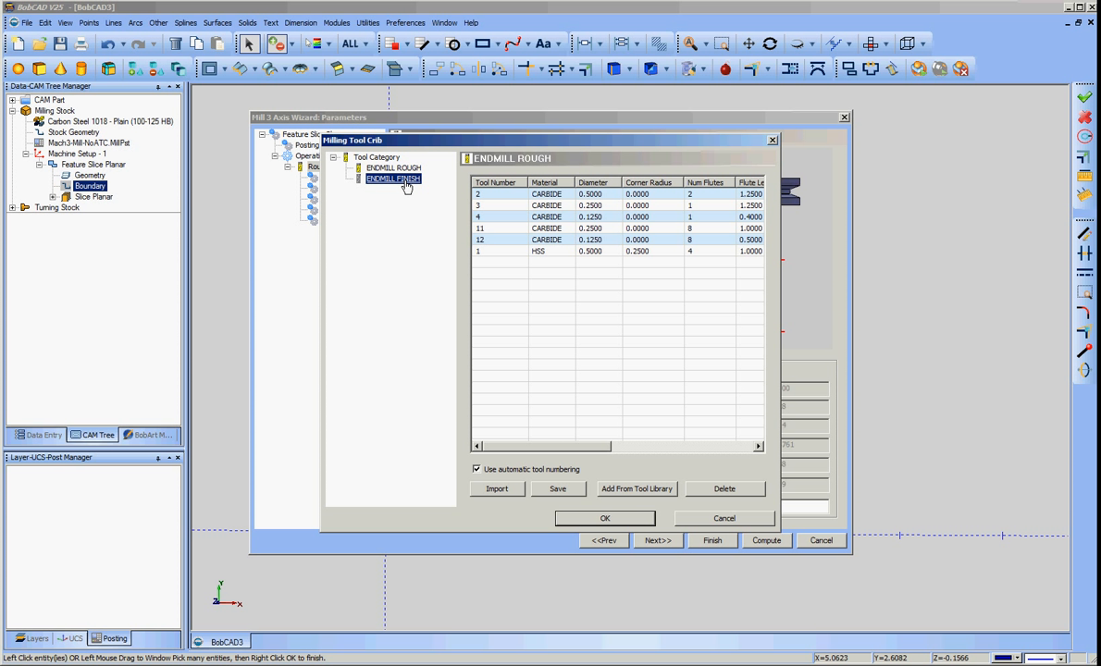
left_click_drag(539, 446, 689, 450)
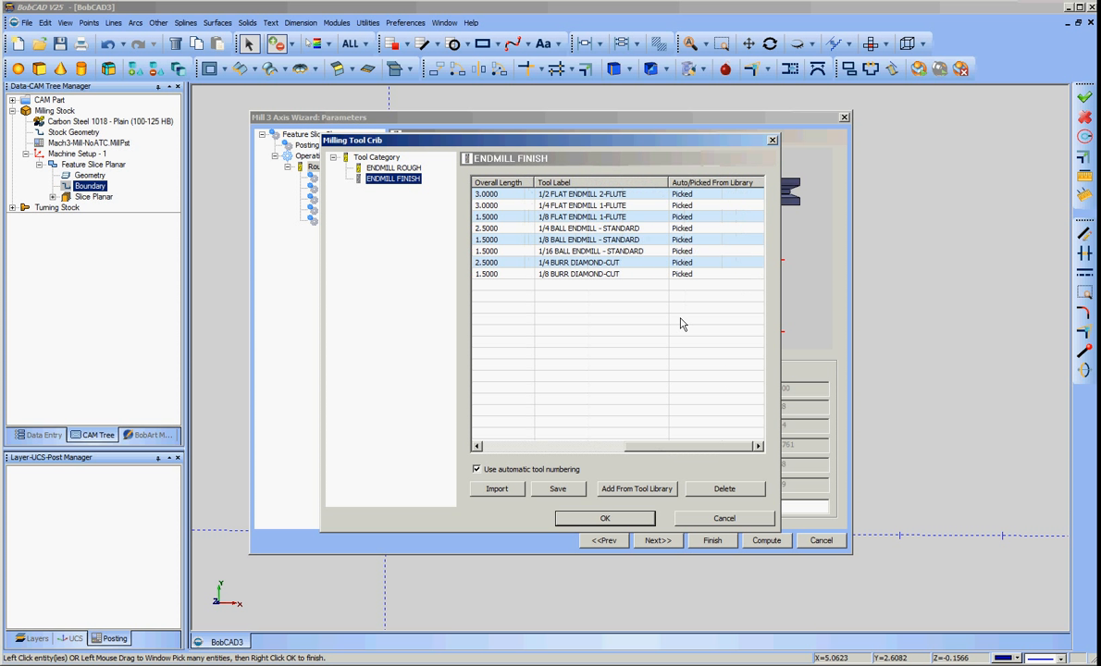
left_click(574, 251)
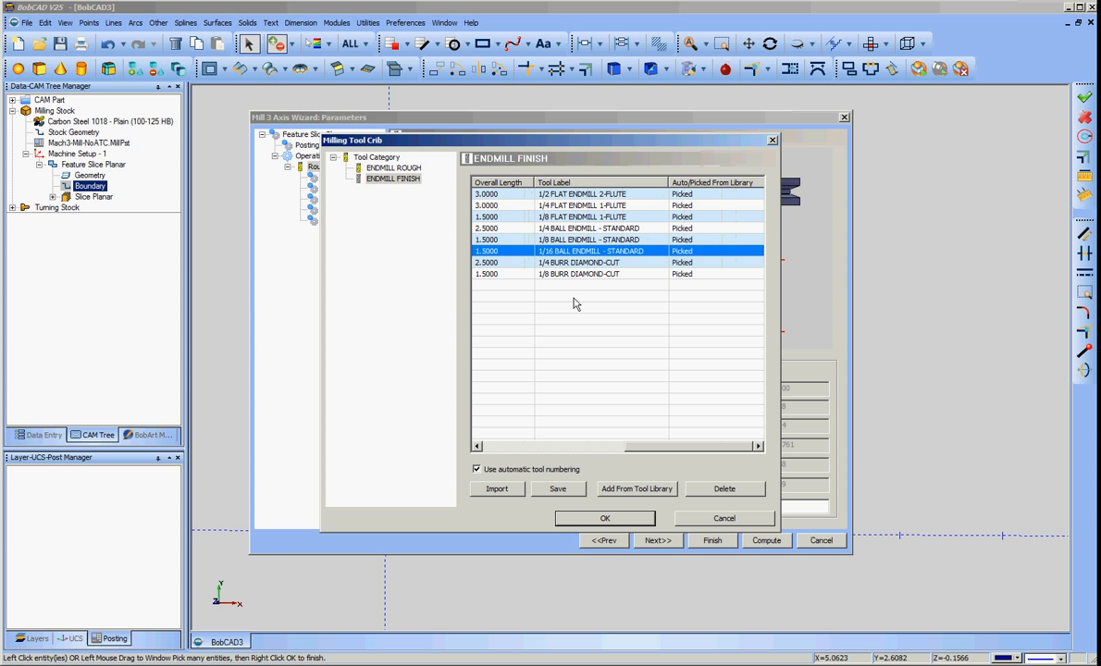
left_click(604, 519)
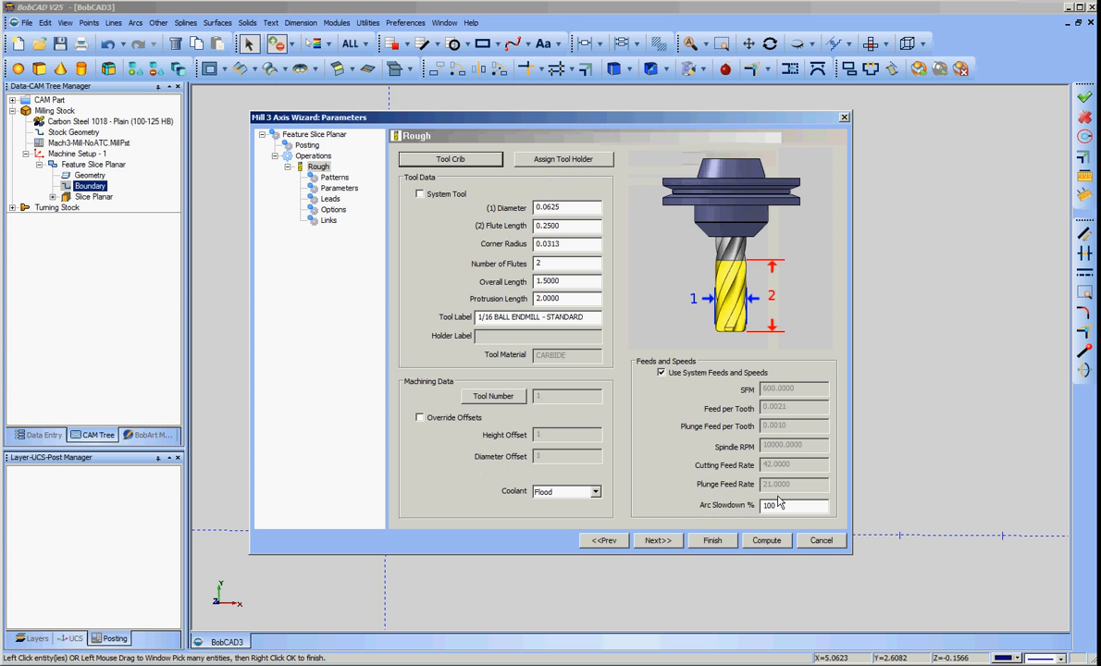
Set the 1/16 ball endmill's corner radius to 0.0312 and continue to the cut pattern settings
left_click(657, 541)
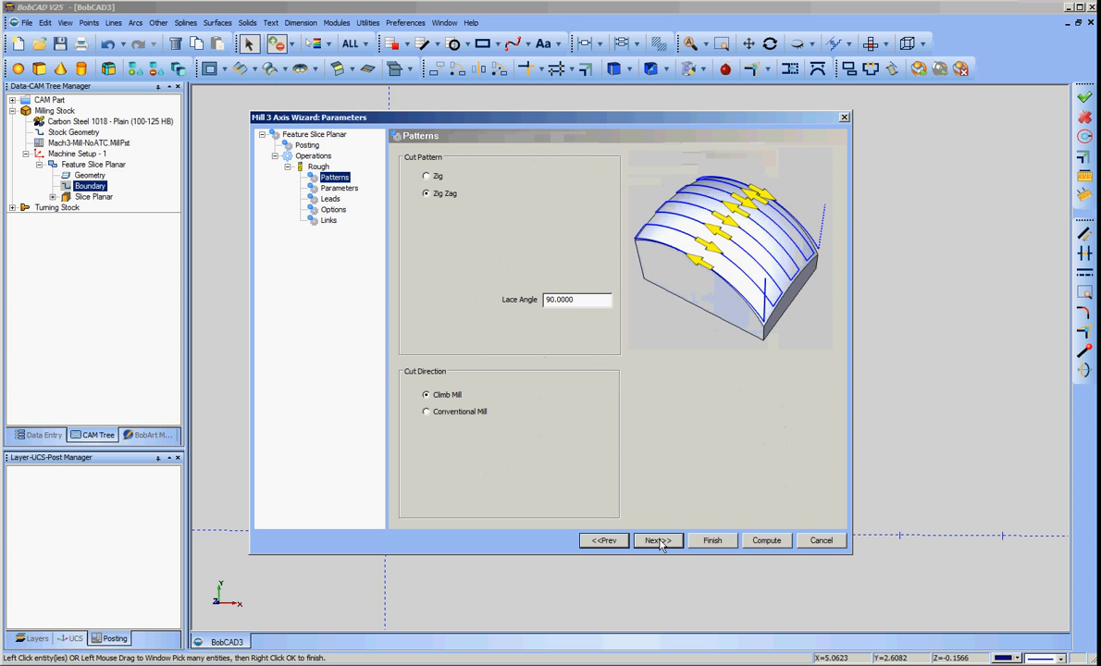
left_click(597, 542)
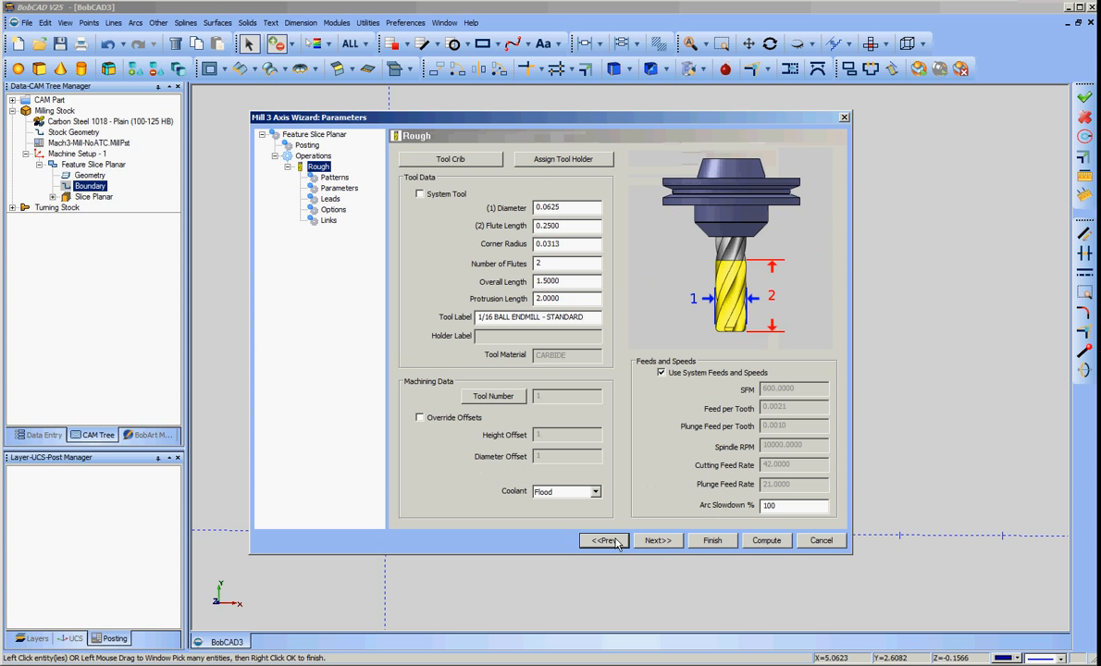
left_click_drag(556, 245, 614, 243)
key("BackSpace")
type("2")
left_click(575, 244)
left_click(658, 541)
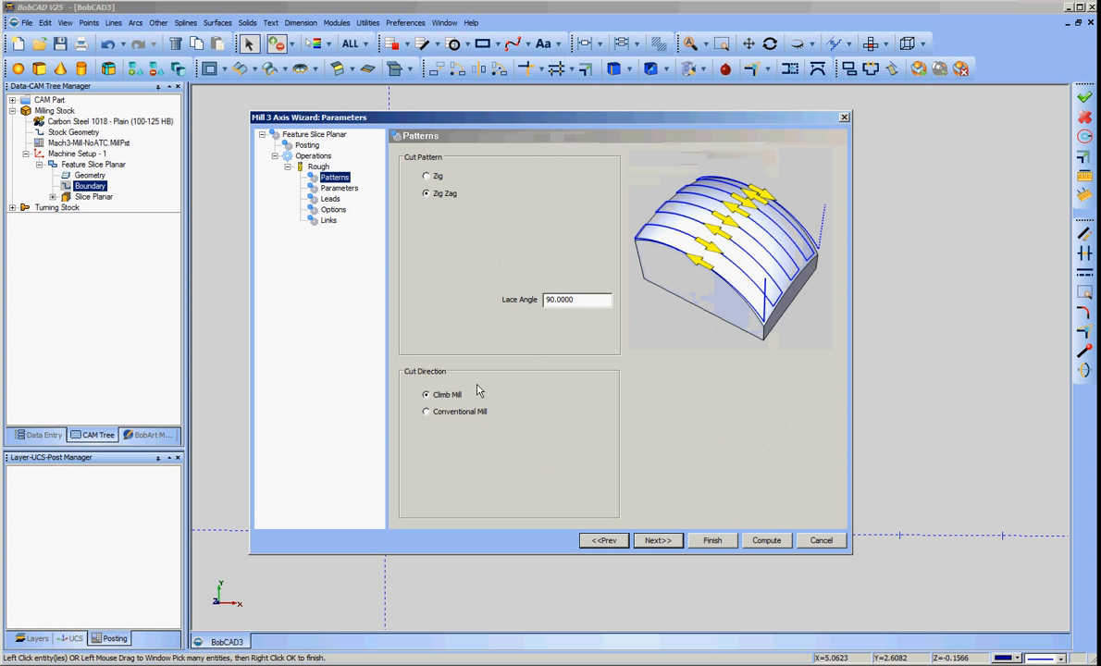
Keep the Zig Zag climb-mill pattern with a lace angle of 90 and set the finish stepover to 0.006
left_click(659, 543)
left_click_drag(554, 175, 653, 188)
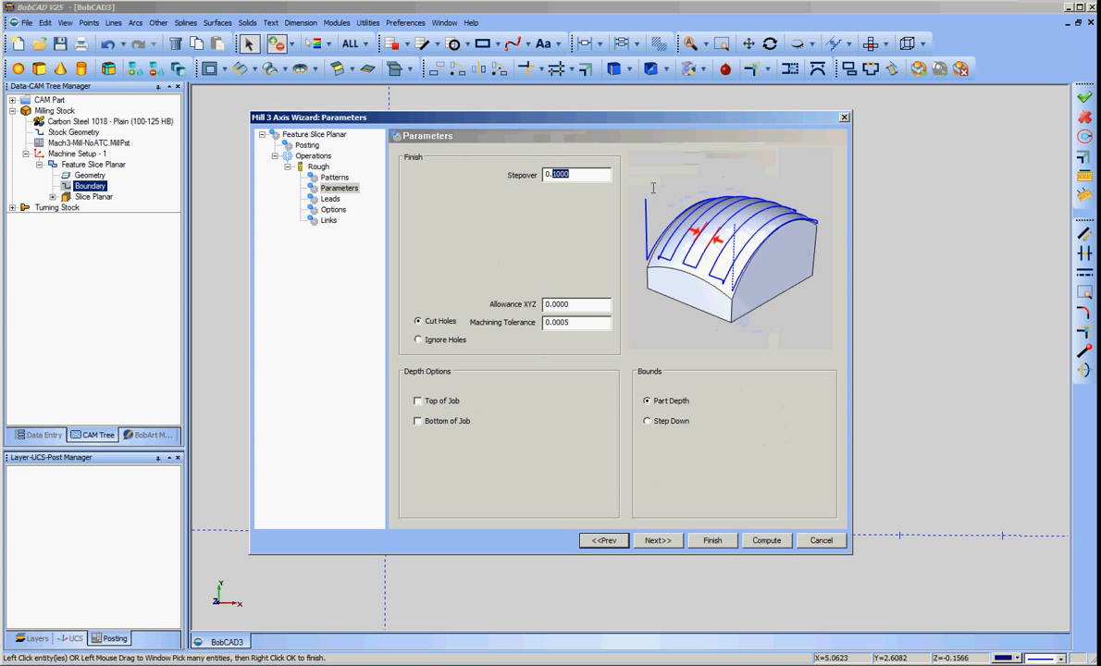
key("BackSpace")
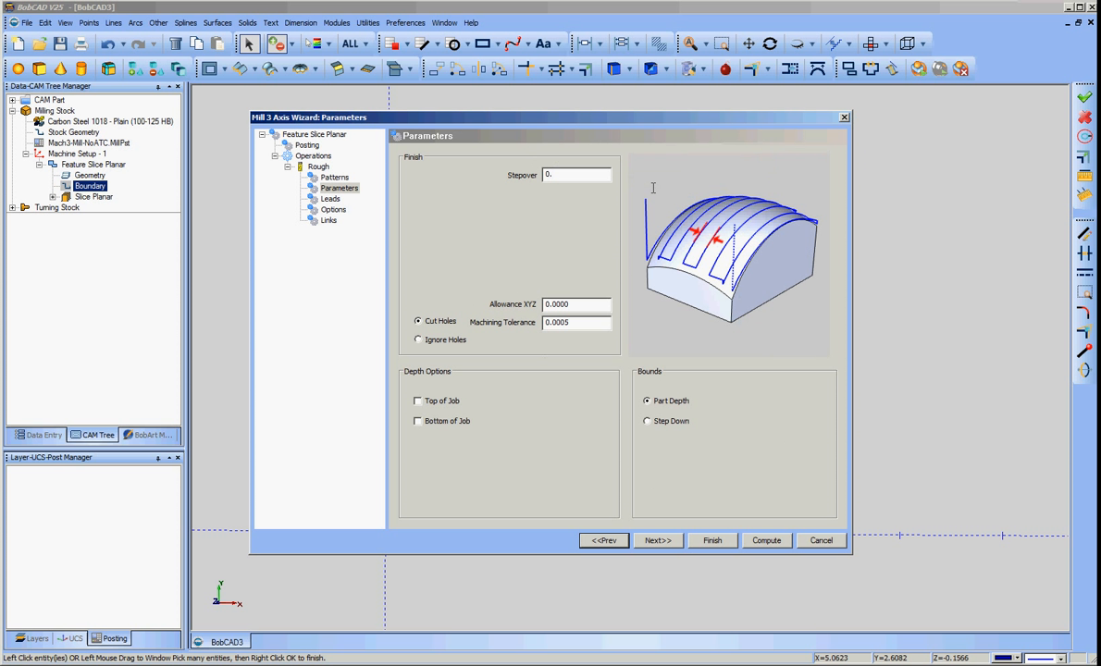
type("006")
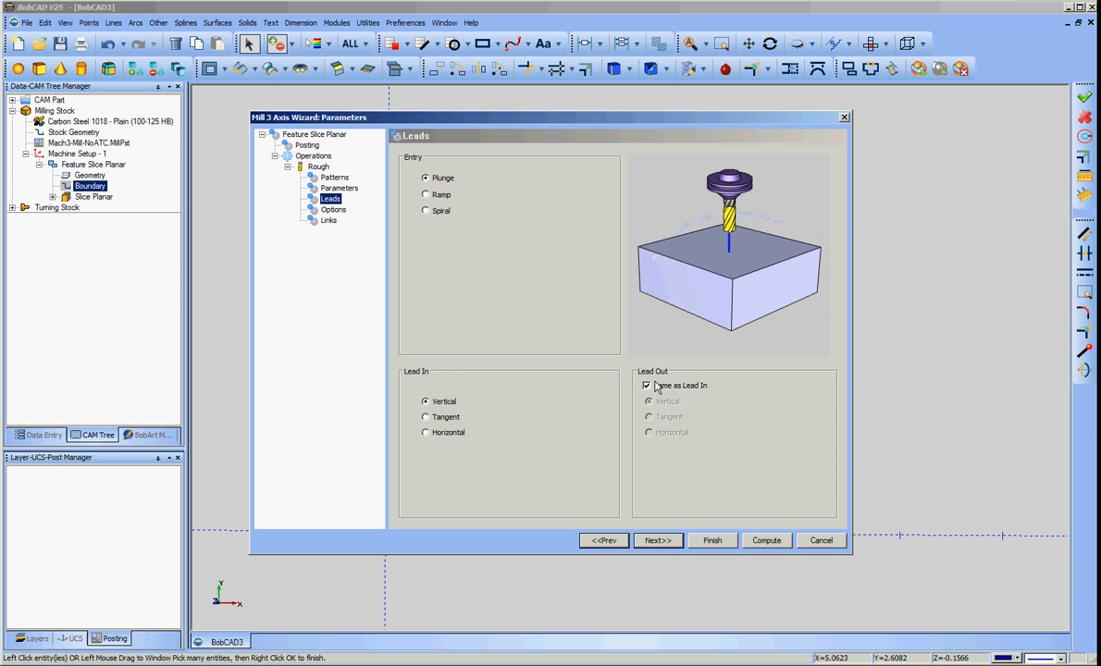
Keep the plunge entry, vertical leads, Extents cutting and Tool Tip output, and finish the Slice Planar feature after the links settings
left_click(655, 543)
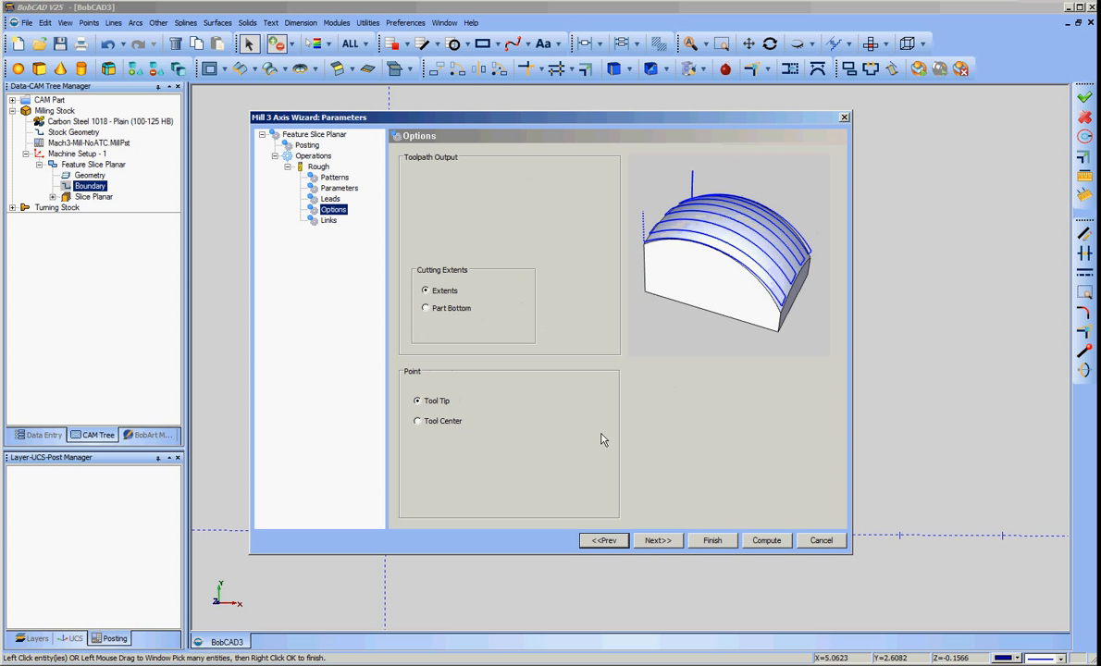
left_click(674, 544)
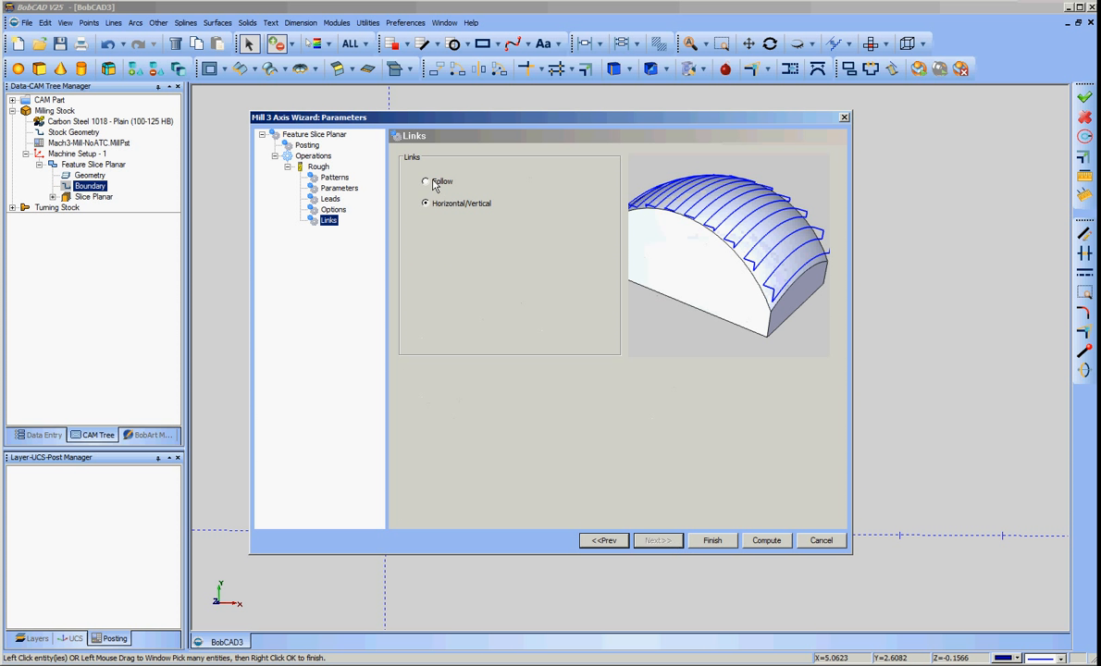
left_click(725, 547)
Compute the toolpath of the Slice Planar operation and inspect it up close over the tiger face from a tilted view
left_click(97, 196)
right_click(100, 198)
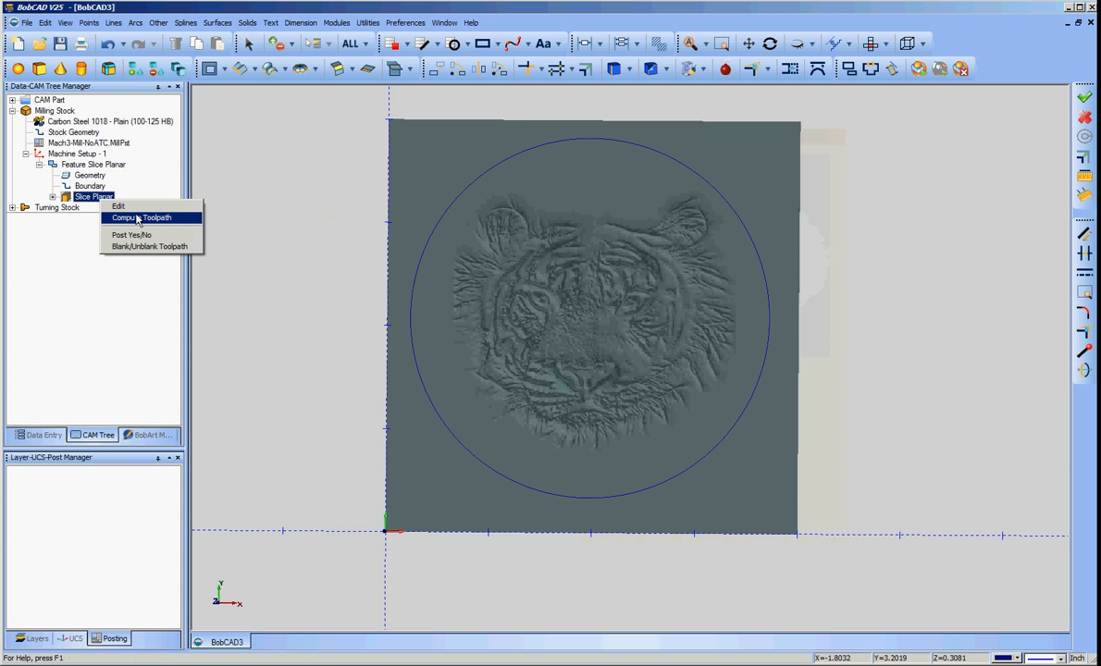
left_click(139, 218)
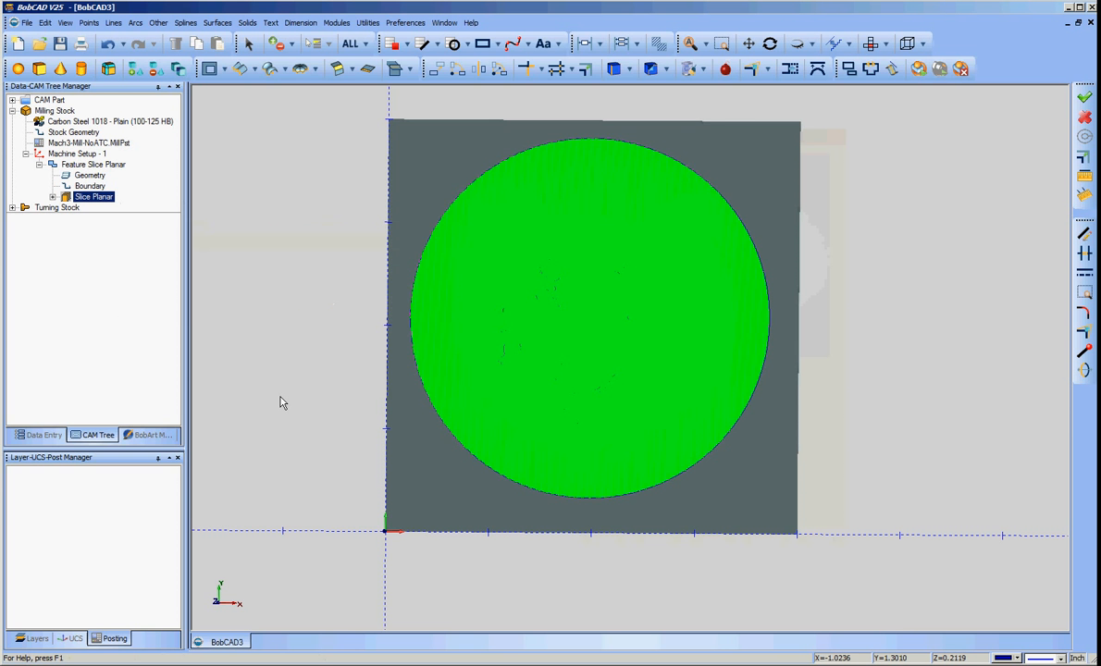
scroll(280, 403, "up", 3)
middle_click_drag(644, 438, 569, 428)
scroll(639, 386, "up", 5)
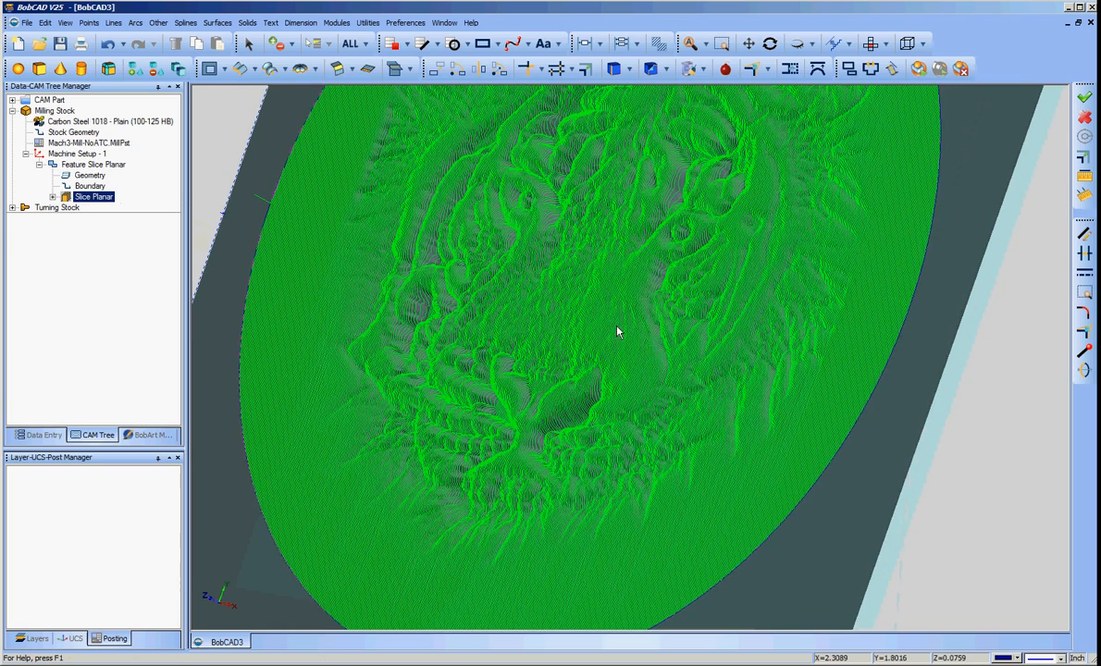
middle_click_drag(618, 331, 620, 415)
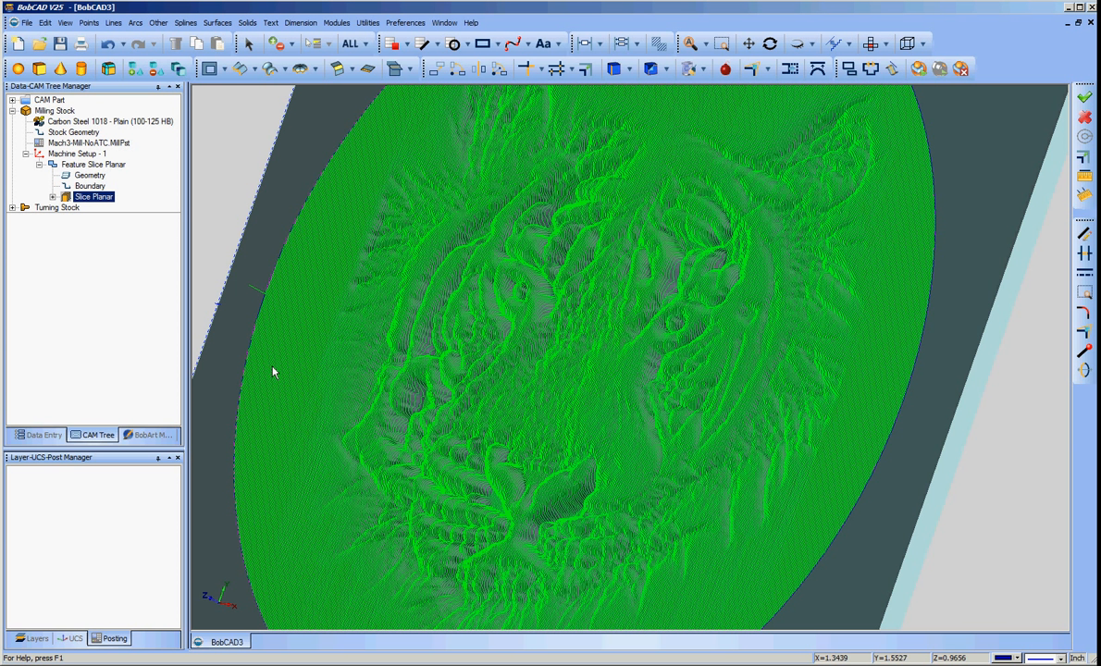
scroll(224, 414, "down", 4)
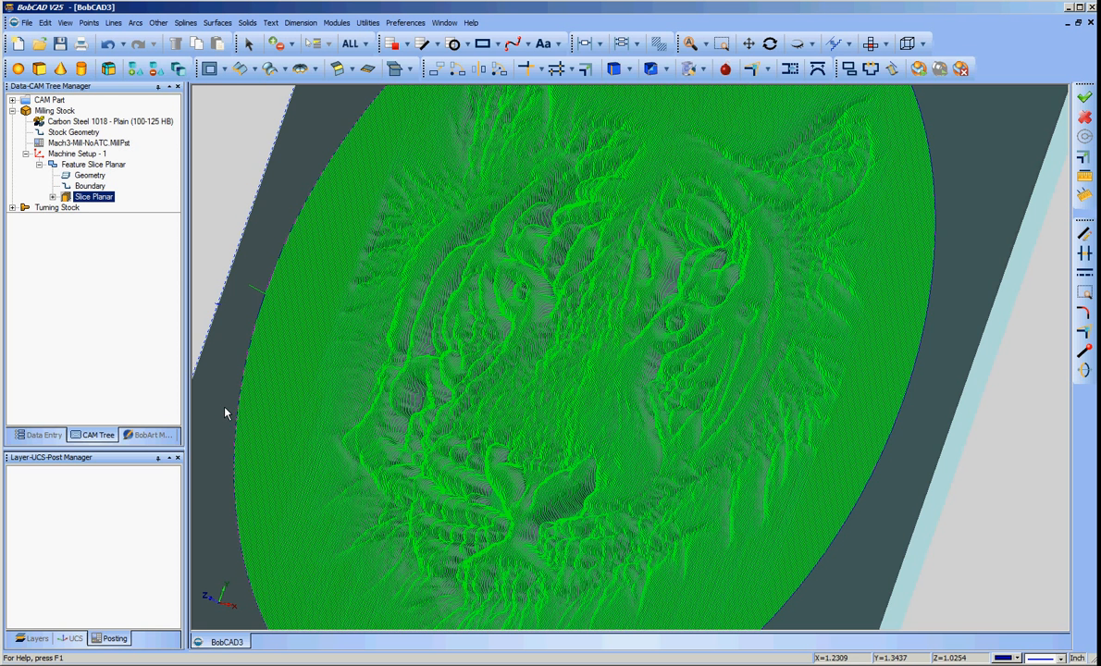